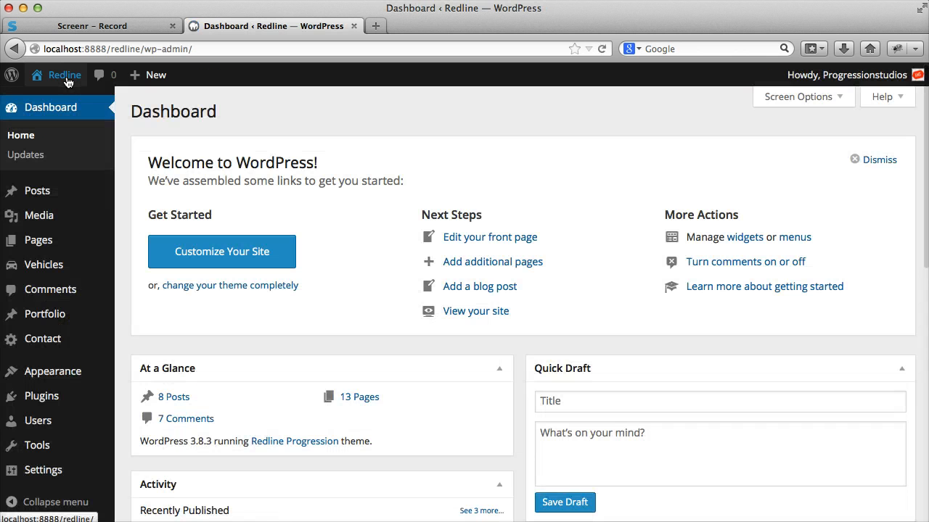
- Create a new portfolio category named "slider" with no parent
{"action": "left_click", "coordinate": [71, 312]}
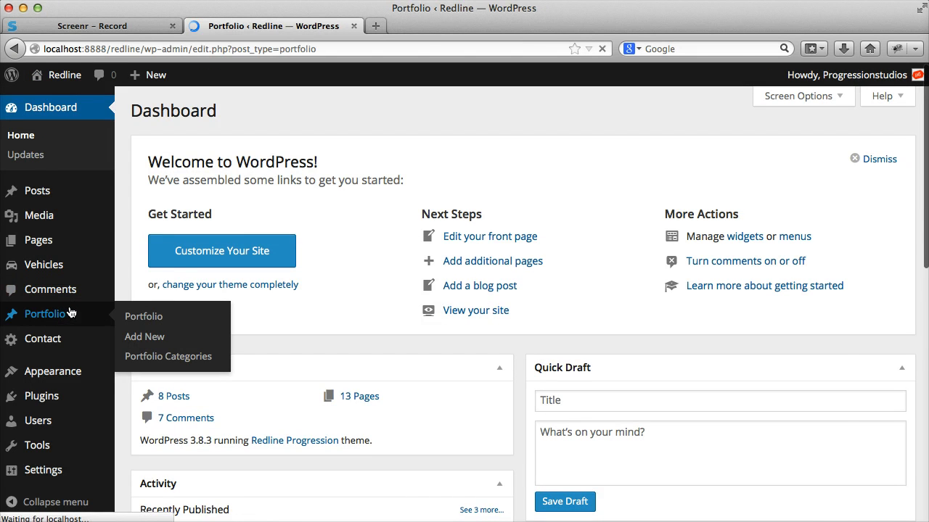
{"action": "left_click", "coordinate": [60, 336]}
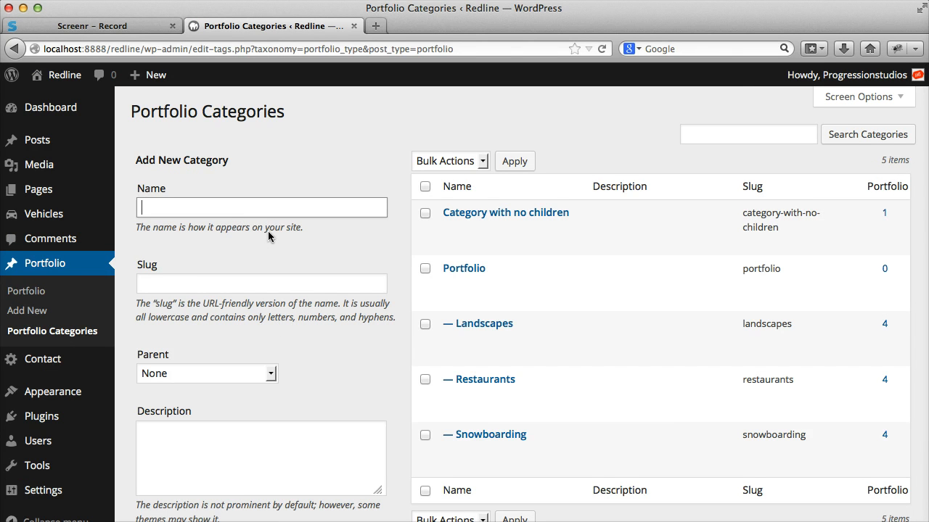
{"action": "type", "text": "slider"}
{"action": "left_click", "coordinate": [365, 328]}
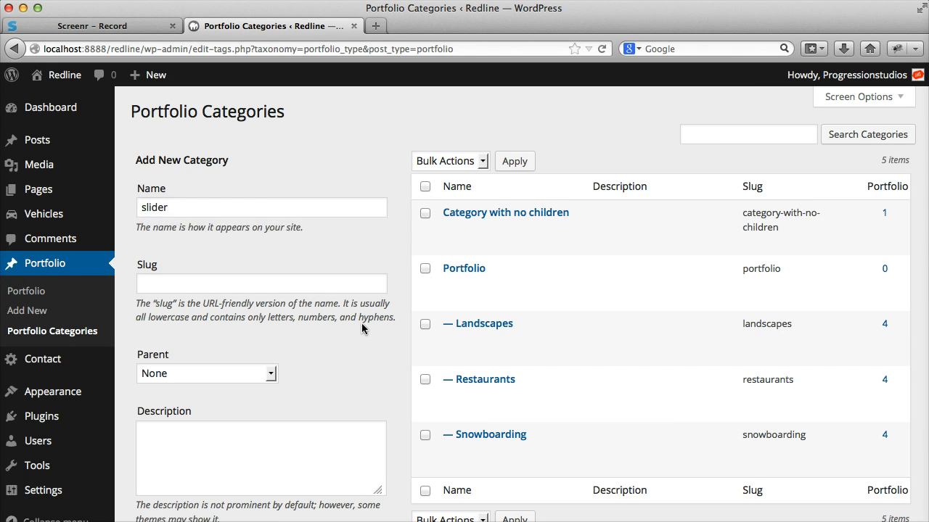
{"action": "scroll", "coordinate": [366, 326], "scroll_direction": "down", "scroll_amount": 2}
{"action": "left_click_drag", "start_coordinate": [199, 149], "coordinate": [129, 147]}
{"action": "left_click", "coordinate": [240, 180]}
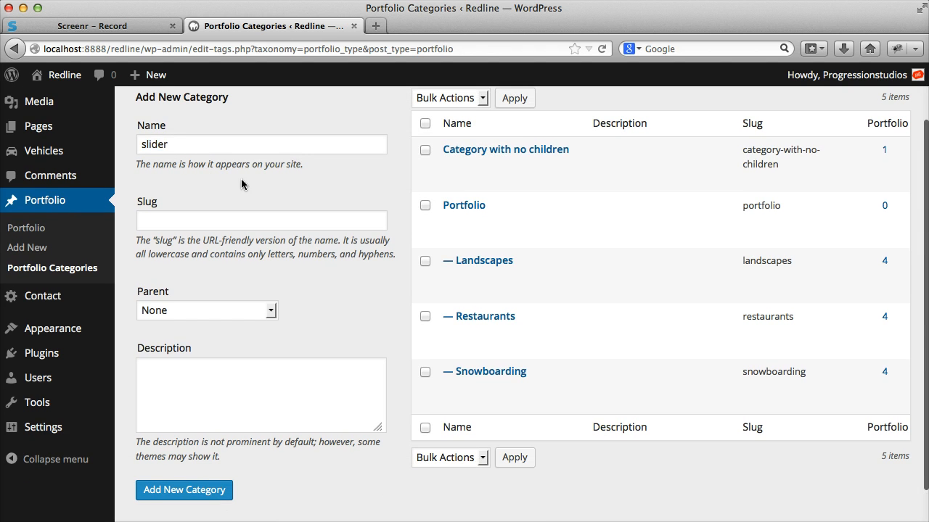
{"action": "left_click", "coordinate": [203, 501]}
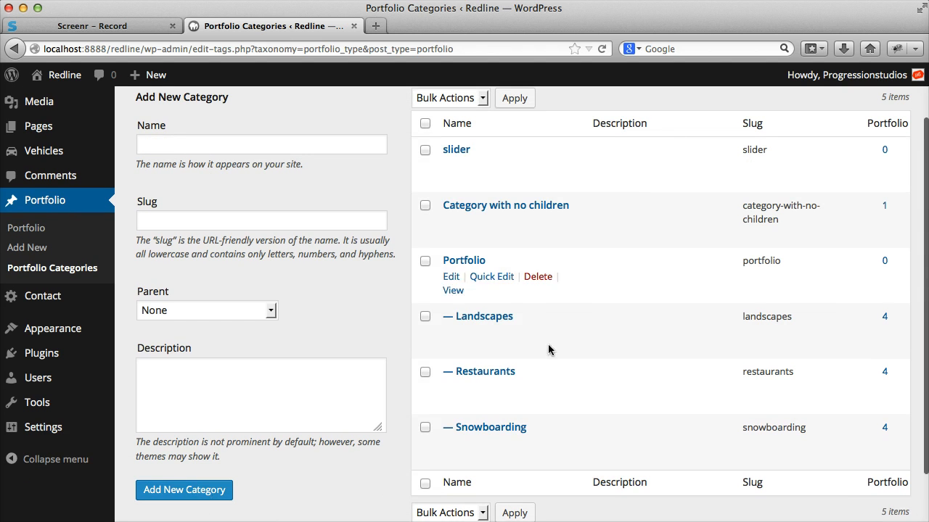
{"action": "scroll", "coordinate": [555, 210], "scroll_direction": "up", "scroll_amount": 2}
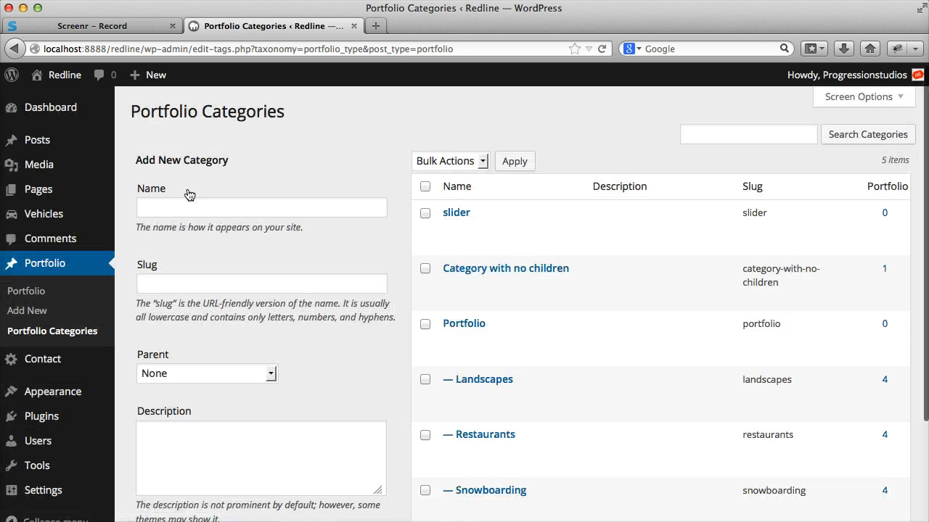
- Open the Home page for editing and go to its Homepage Slider portfolio slug setting
{"action": "left_click", "coordinate": [63, 190]}
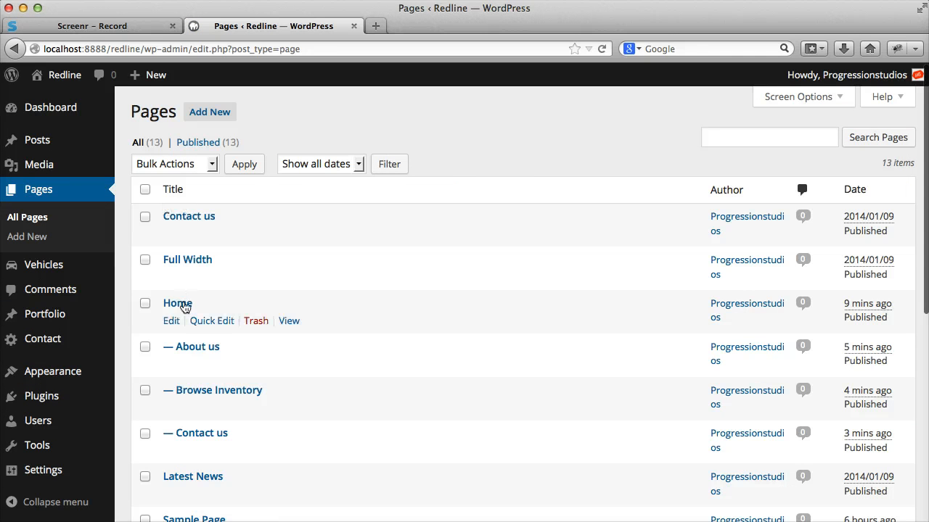
{"action": "left_click", "coordinate": [171, 322]}
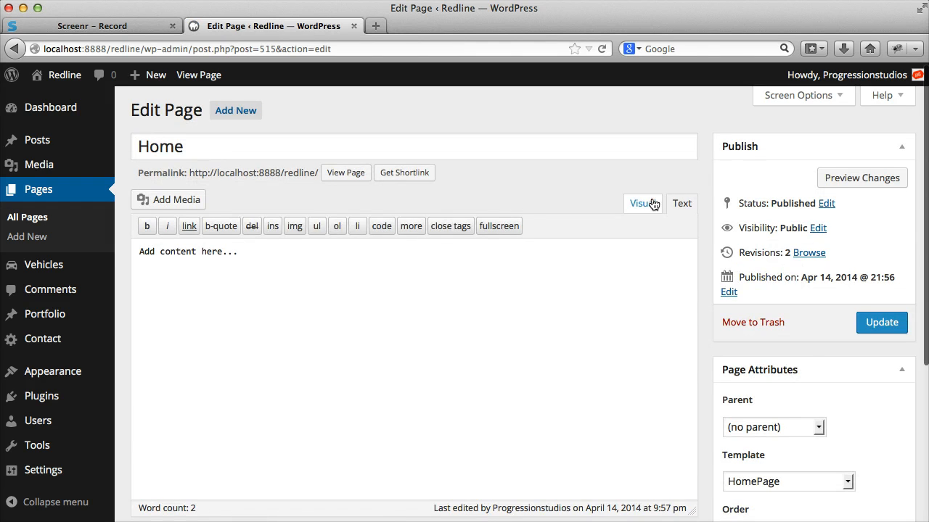
{"action": "scroll", "coordinate": [508, 214], "scroll_direction": "down", "scroll_amount": 5}
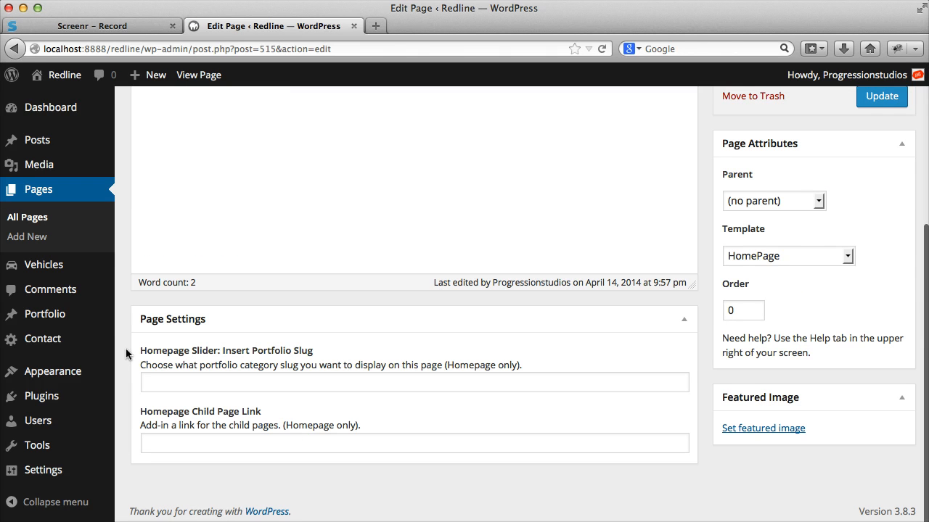
{"action": "left_click_drag", "start_coordinate": [128, 349], "coordinate": [338, 351]}
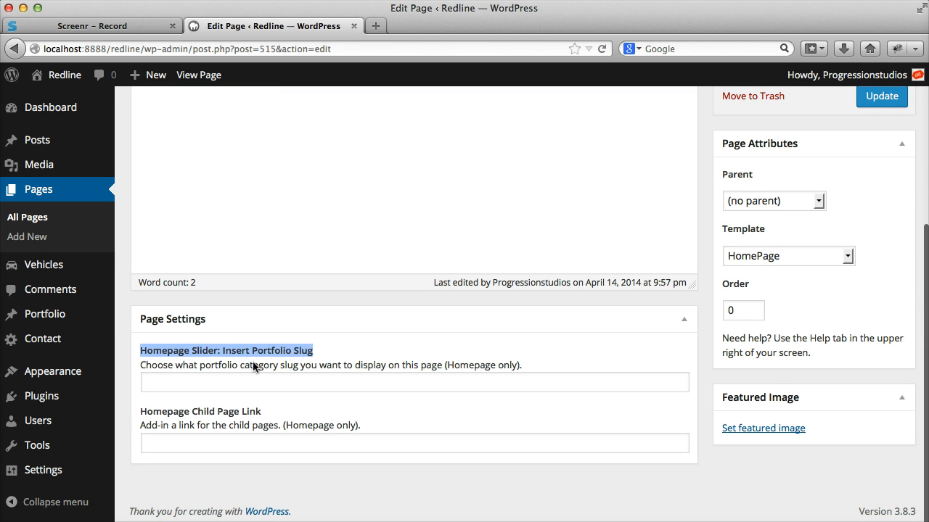
{"action": "left_click_drag", "start_coordinate": [145, 364], "coordinate": [462, 360]}
{"action": "left_click", "coordinate": [394, 375]}
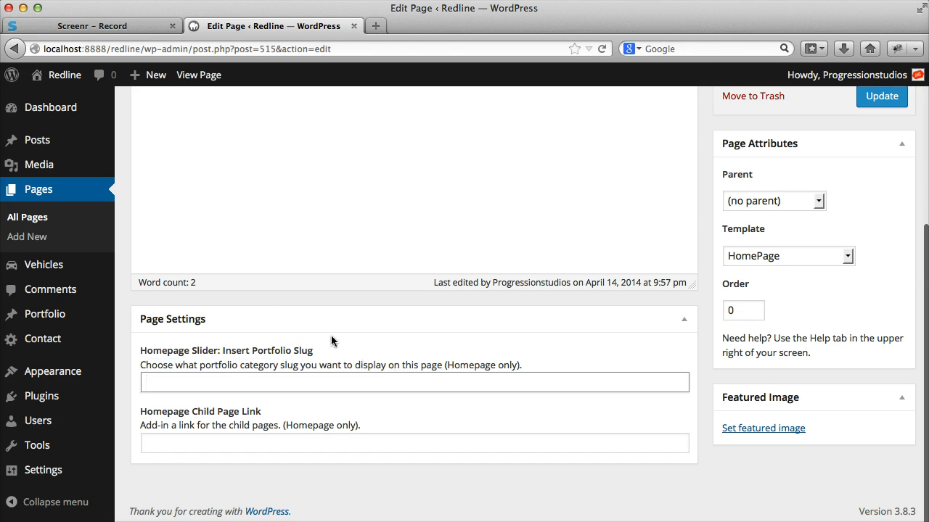
- Copy the slug of the slider category from the Portfolio Categories page, opened in a separate browser tab
{"action": "mouse_move", "coordinate": [95, 314]}
{"action": "right_click", "coordinate": [207, 367]}
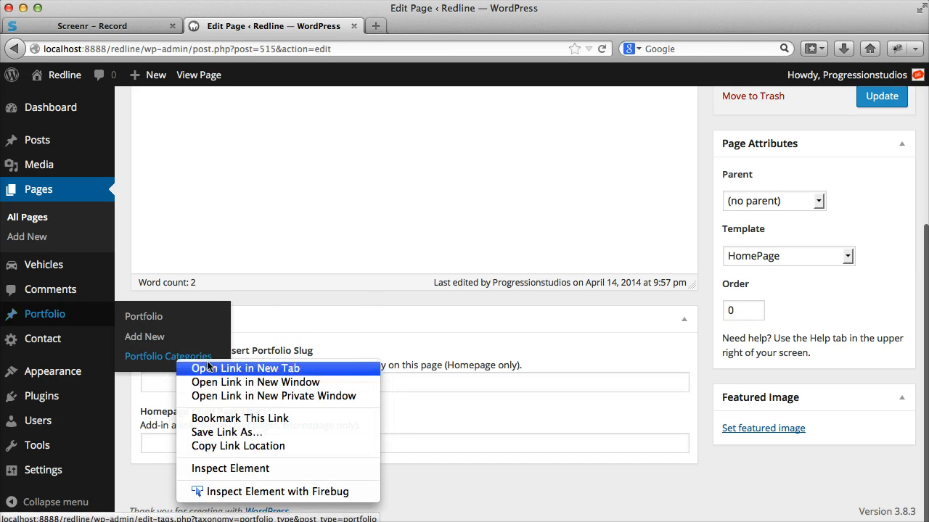
{"action": "left_click", "coordinate": [208, 367]}
{"action": "left_click", "coordinate": [430, 27]}
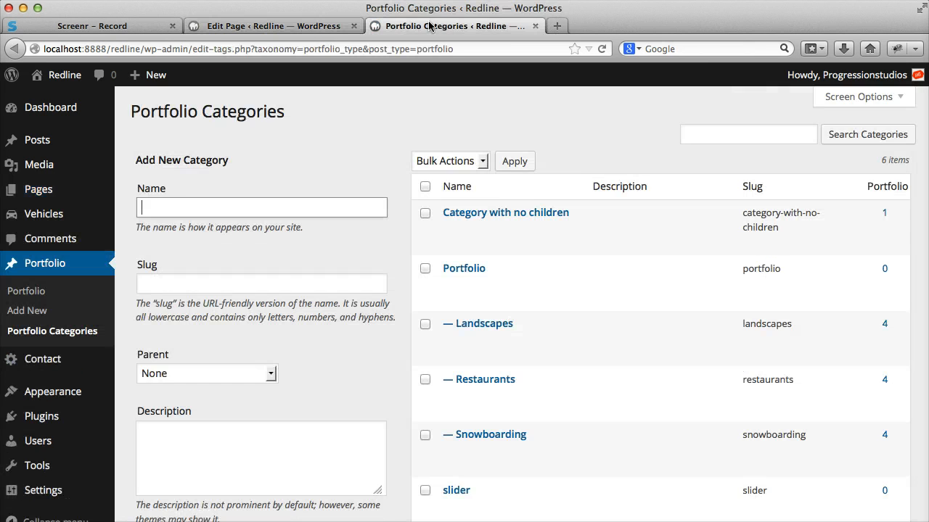
{"action": "scroll", "coordinate": [747, 160], "scroll_direction": "down", "scroll_amount": 3}
{"action": "scroll", "coordinate": [753, 283], "scroll_direction": "up", "scroll_amount": 3}
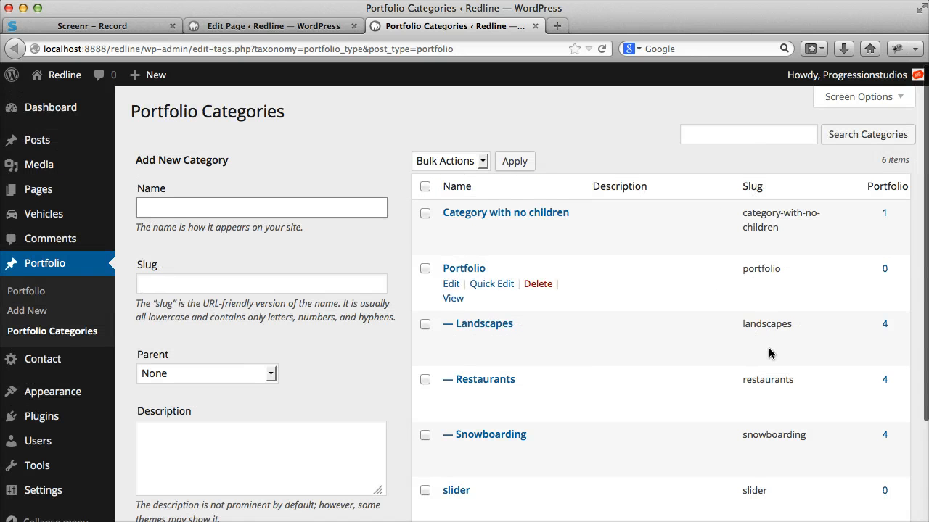
{"action": "scroll", "coordinate": [653, 363], "scroll_direction": "down", "scroll_amount": 2}
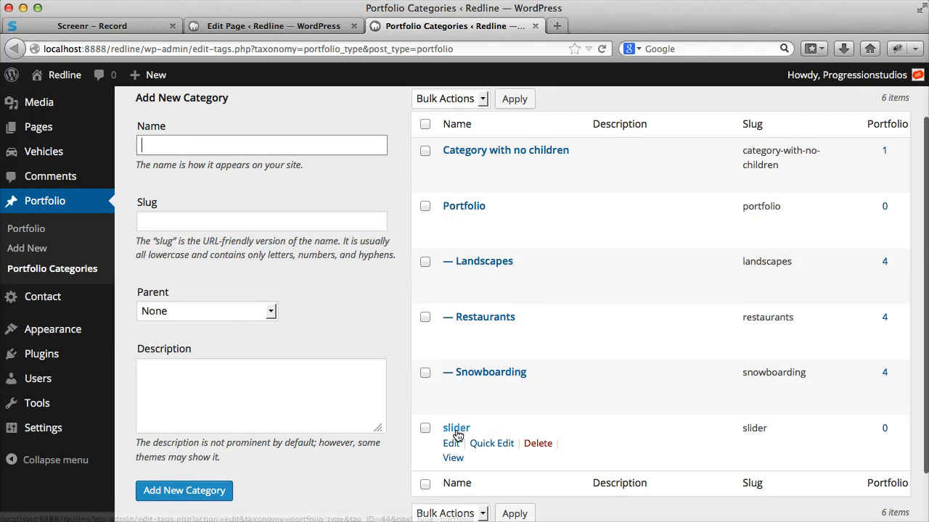
{"action": "double_click", "coordinate": [754, 430]}
{"action": "key", "text": "super+c"}
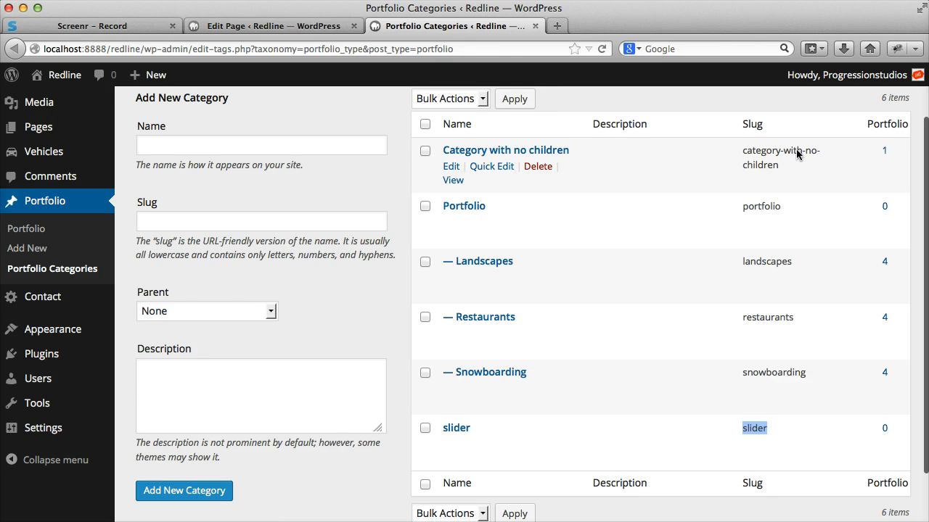
{"action": "right_click", "coordinate": [758, 429]}
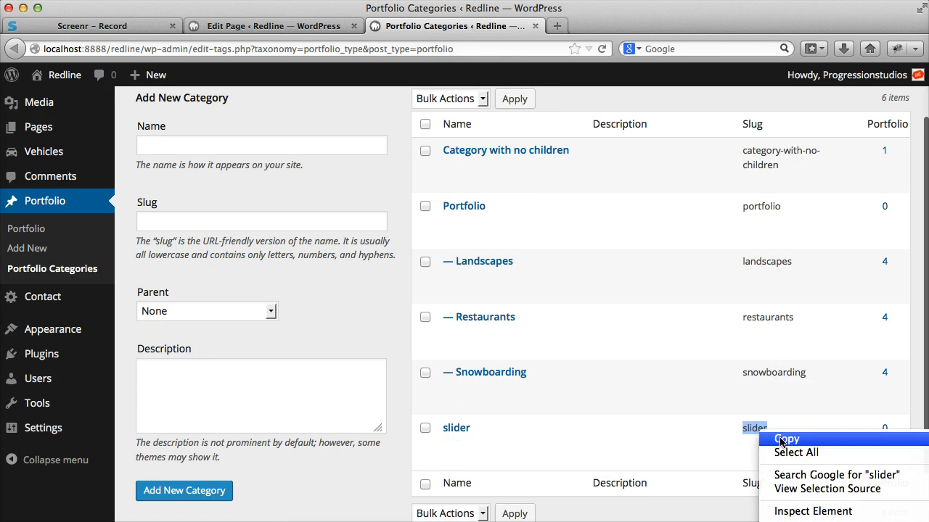
{"action": "left_click", "coordinate": [780, 439]}
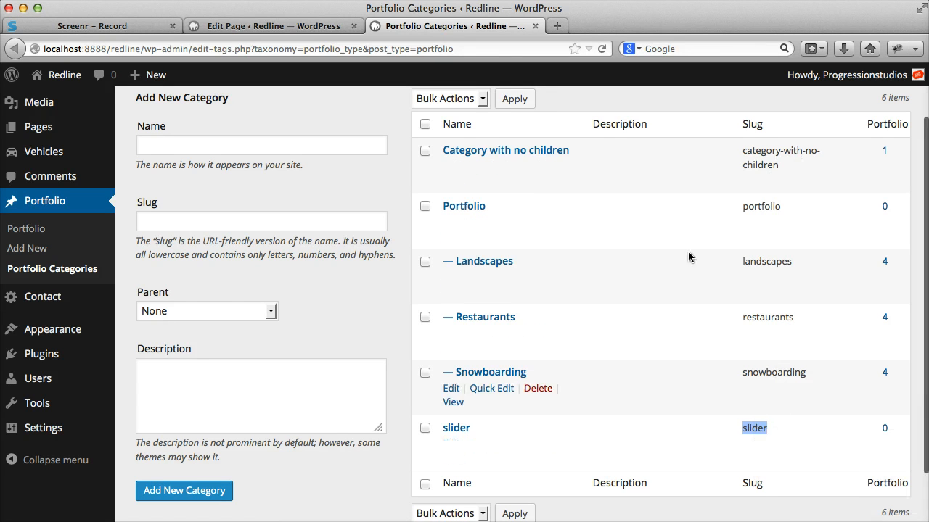
{"action": "left_click", "coordinate": [536, 27]}
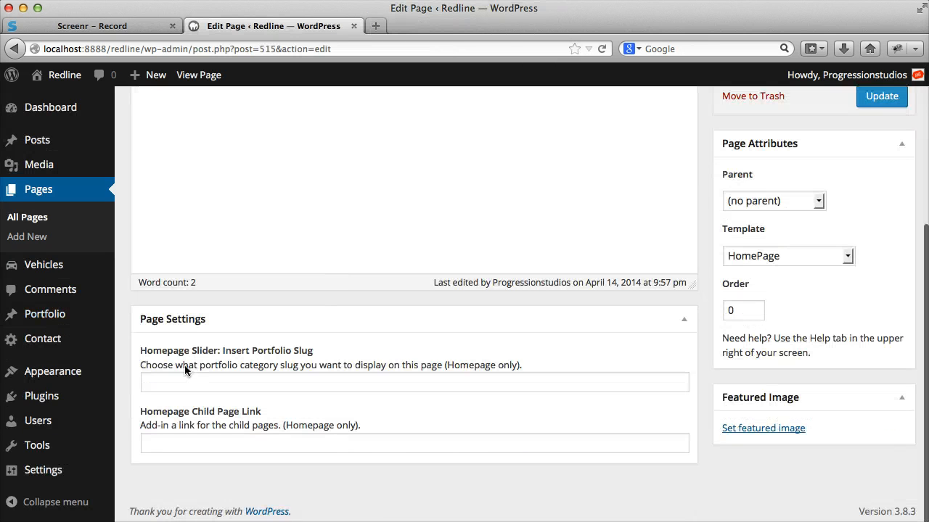
- Set the Home page's Homepage Slider portfolio slug to "slider" and update the page
{"action": "left_click", "coordinate": [174, 382]}
{"action": "right_click", "coordinate": [175, 381]}
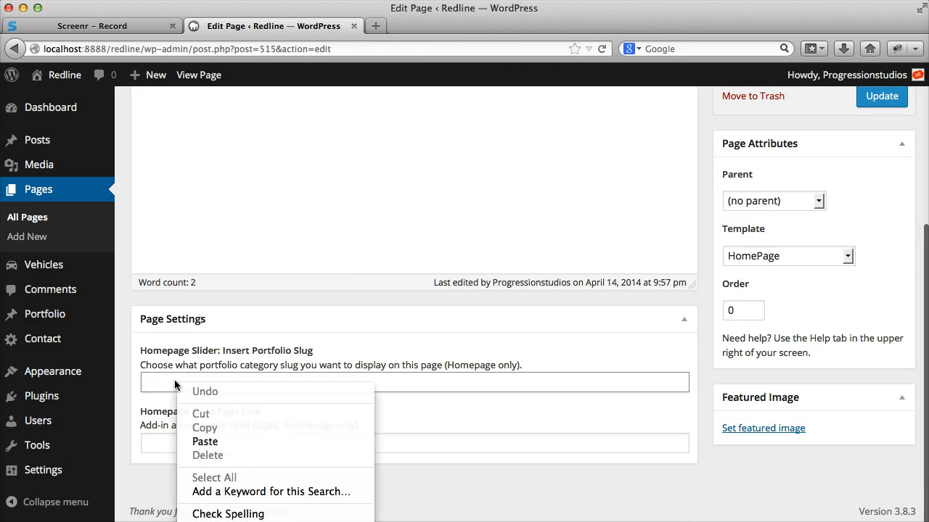
{"action": "left_click", "coordinate": [242, 441]}
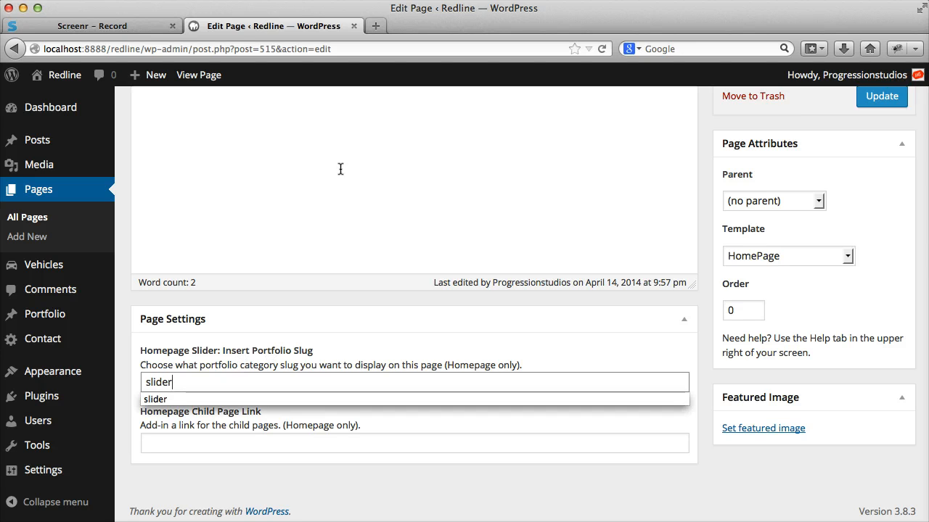
{"action": "scroll", "coordinate": [360, 180], "scroll_direction": "up", "scroll_amount": 5}
{"action": "left_click", "coordinate": [885, 326]}
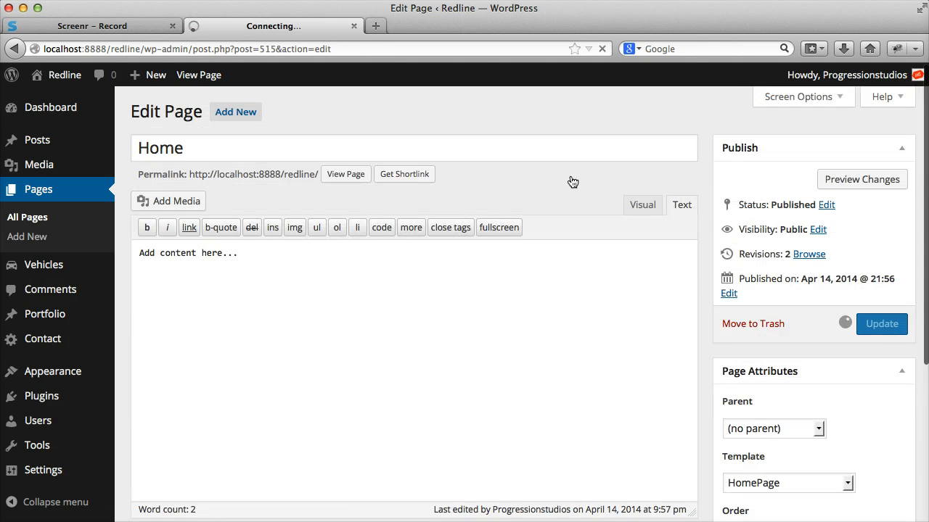
- View the live Home page in a new tab and compare it with its Homepage Slider slug setting
{"action": "right_click", "coordinate": [197, 75]}
{"action": "left_click", "coordinate": [217, 79]}
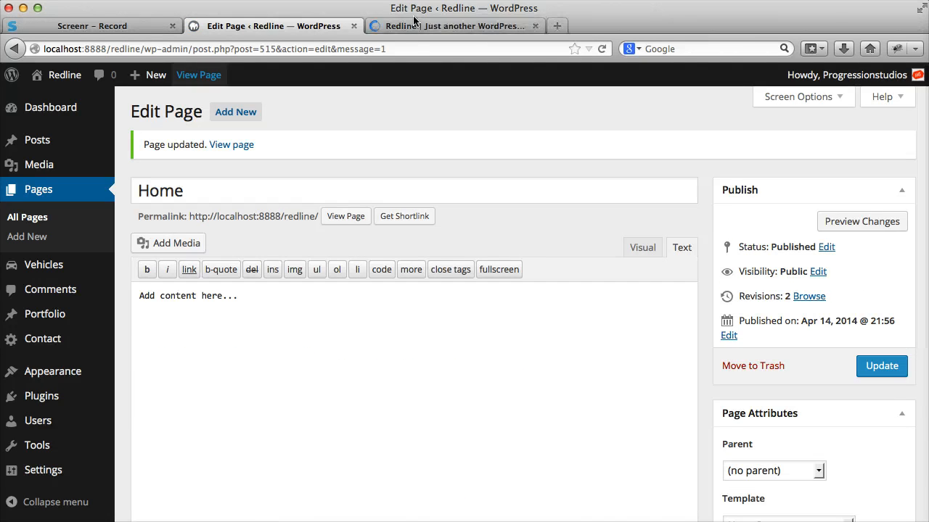
{"action": "left_click", "coordinate": [417, 27]}
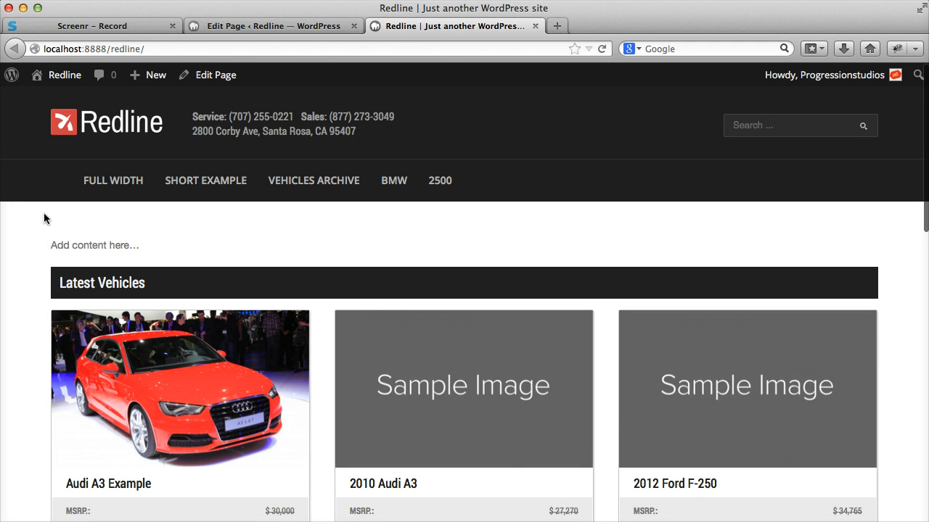
{"action": "left_click", "coordinate": [294, 26]}
{"action": "scroll", "coordinate": [822, 409], "scroll_direction": "down", "scroll_amount": 5}
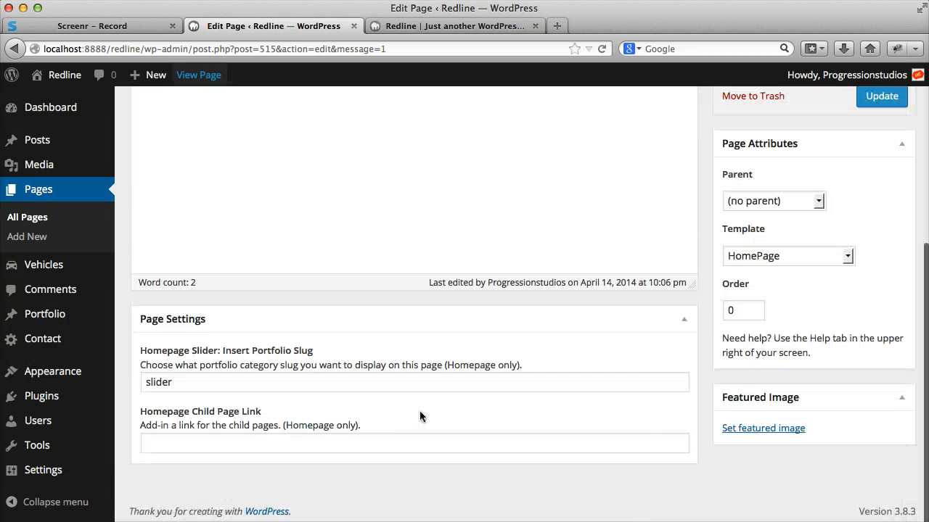
{"action": "double_click", "coordinate": [185, 386]}
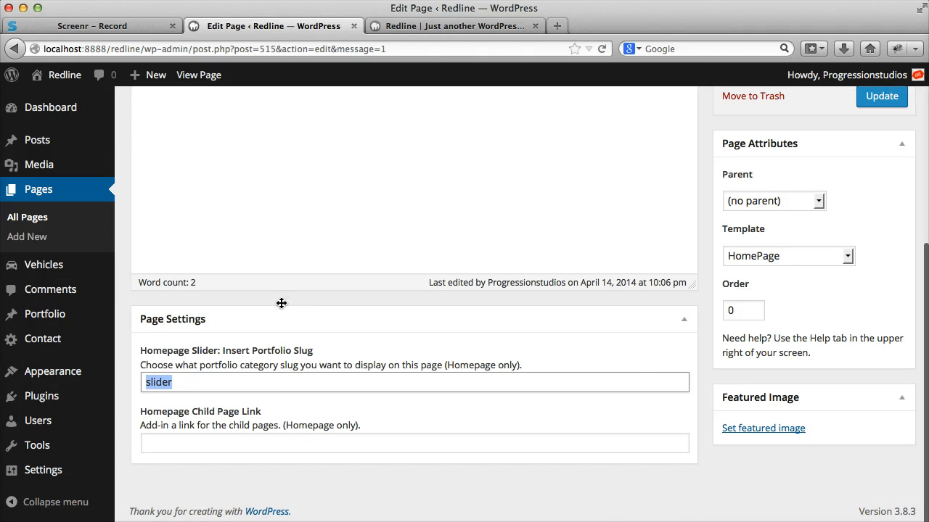
{"action": "left_click", "coordinate": [417, 29]}
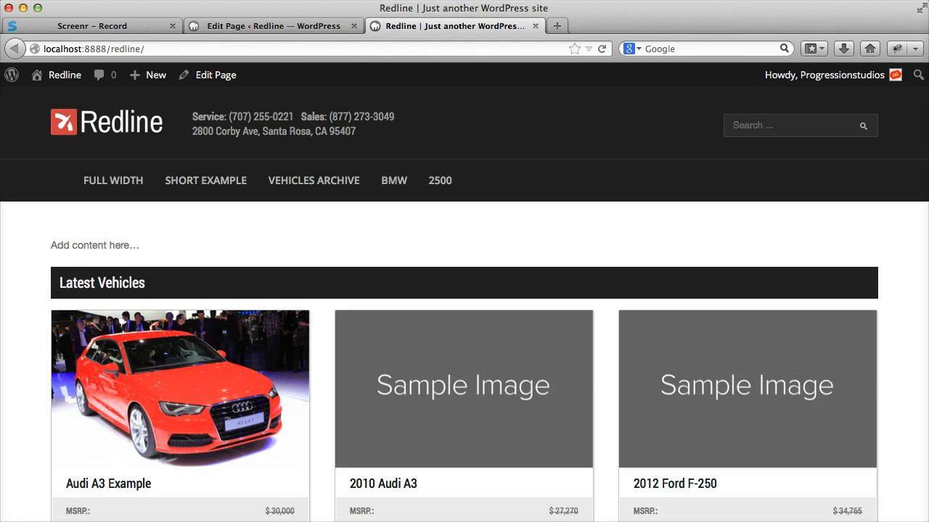
{"action": "left_click", "coordinate": [284, 29]}
- Start a new portfolio post titled "Slider Example 1"
{"action": "mouse_move", "coordinate": [80, 314]}
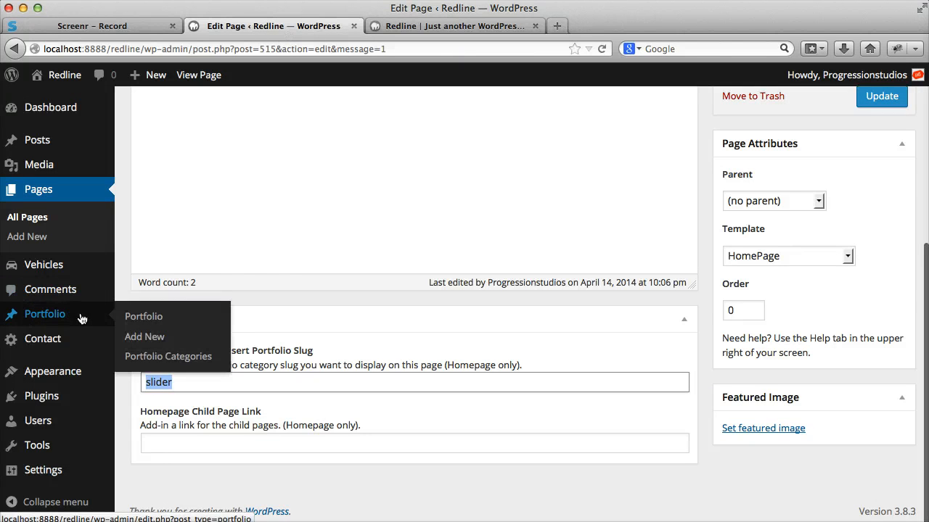
{"action": "left_click", "coordinate": [158, 338]}
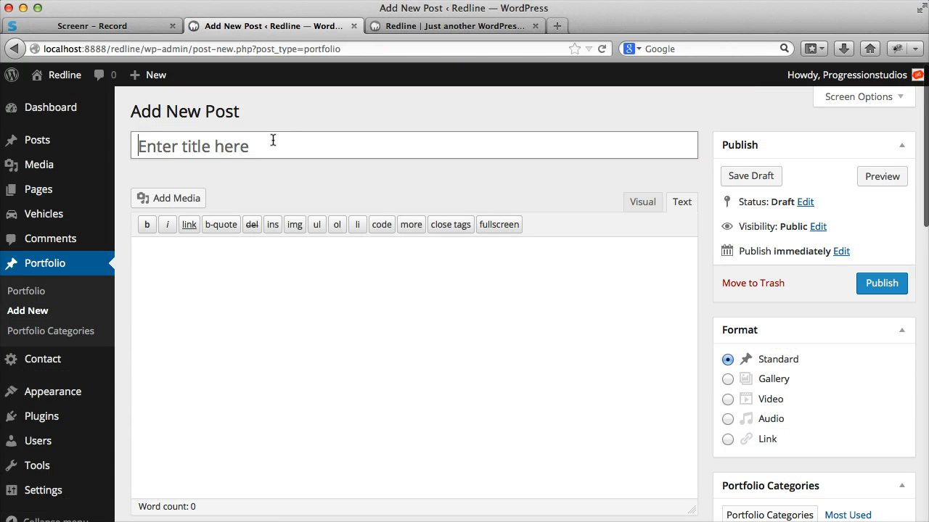
{"action": "left_click", "coordinate": [272, 140]}
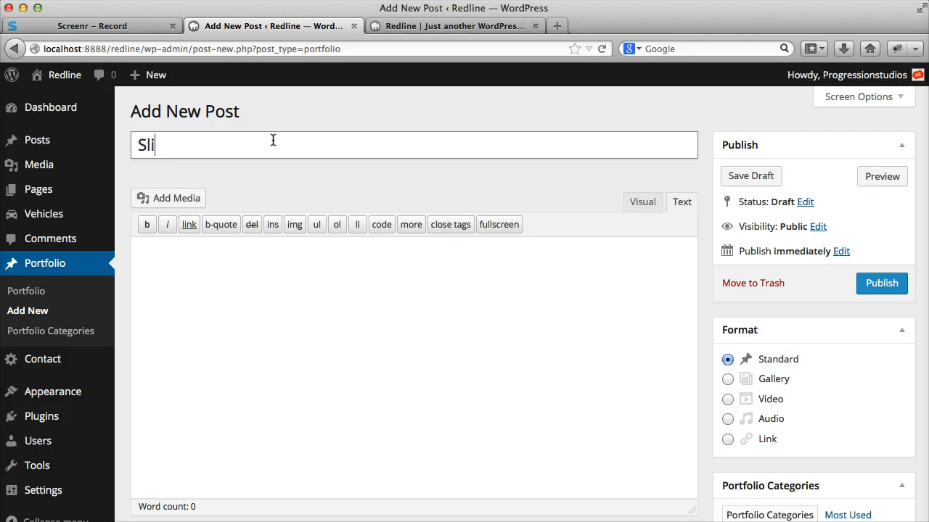
{"action": "type", "text": "Slider Example 1"}
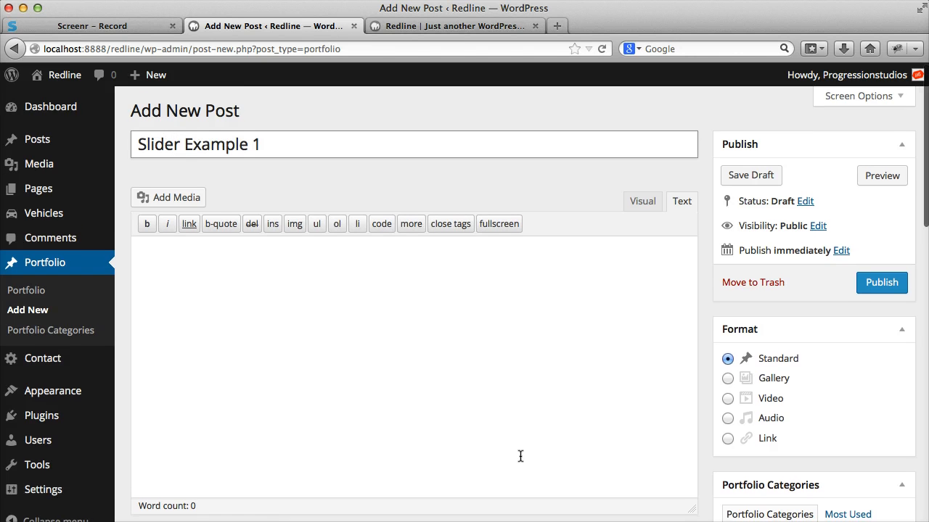
- Assign the new portfolio post to the slider category
{"action": "scroll", "coordinate": [533, 379], "scroll_direction": "down", "scroll_amount": 10}
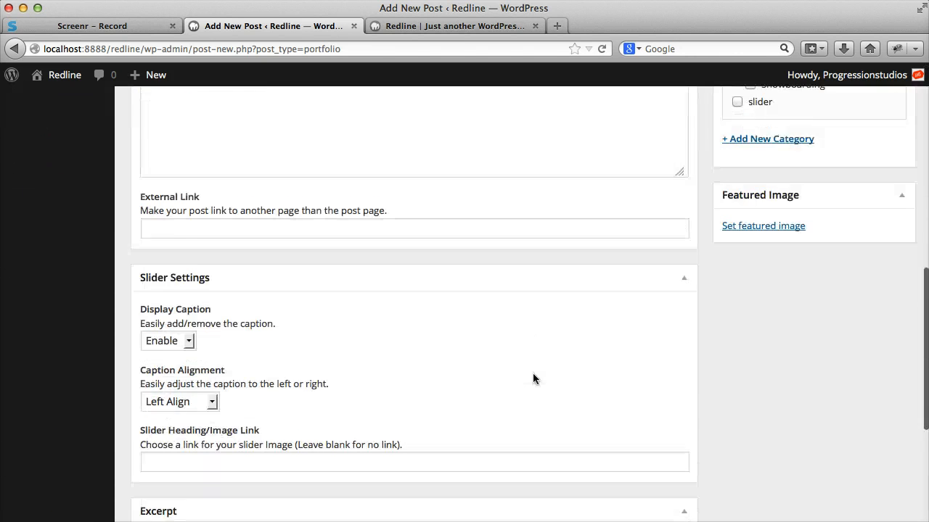
{"action": "scroll", "coordinate": [535, 377], "scroll_direction": "up", "scroll_amount": 4}
{"action": "scroll", "coordinate": [535, 378], "scroll_direction": "up", "scroll_amount": 1}
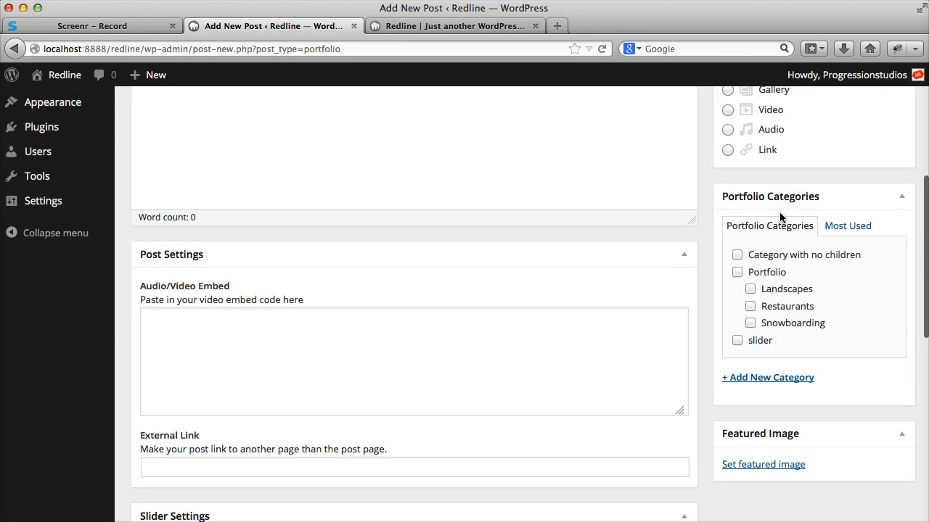
{"action": "left_click", "coordinate": [754, 343]}
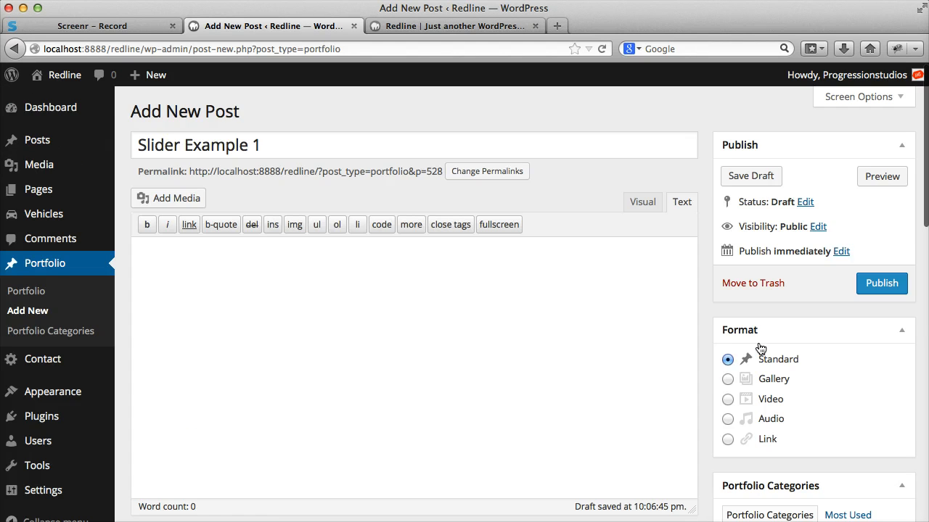
- Upload slide-11.jpg as the featured image of the Slider Example 1 post and publish the post
{"action": "scroll", "coordinate": [766, 347], "scroll_direction": "down", "scroll_amount": 3}
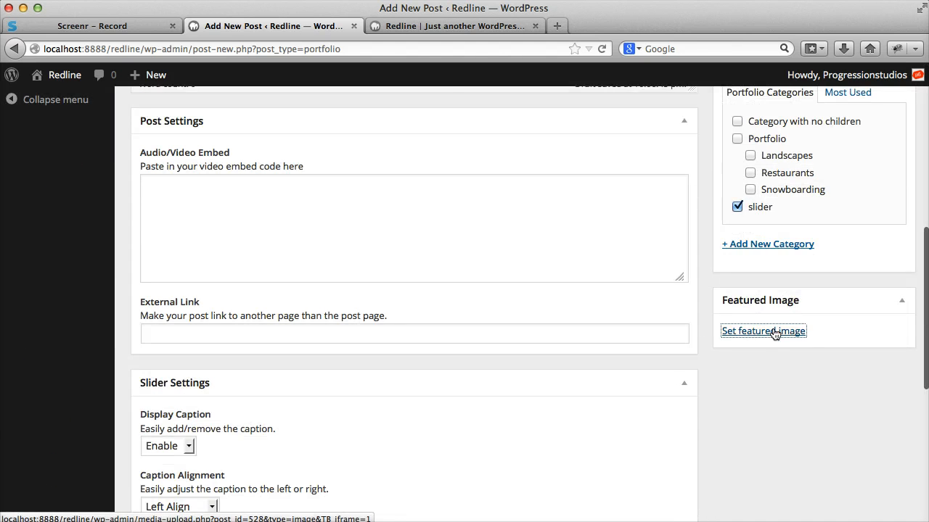
{"action": "left_click", "coordinate": [775, 331]}
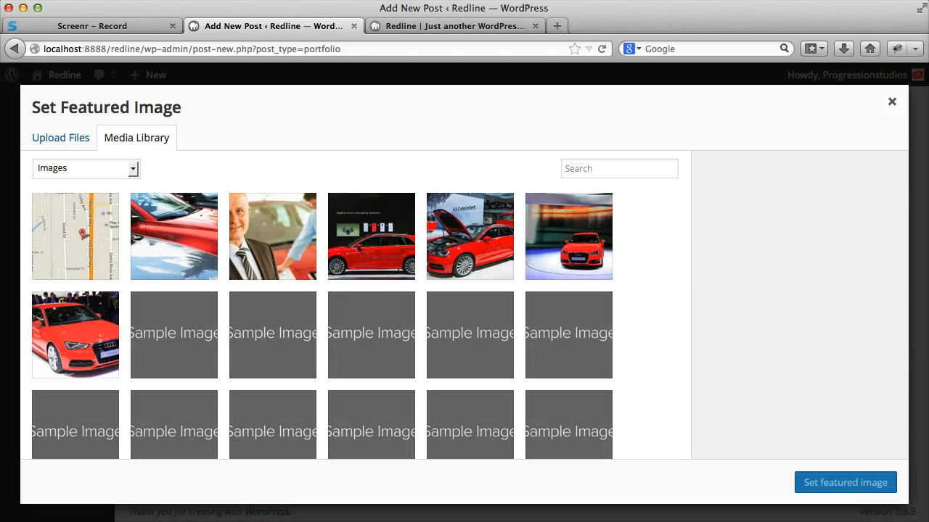
{"action": "left_click_drag", "start_coordinate": [453, 275], "coordinate": [529, 276]}
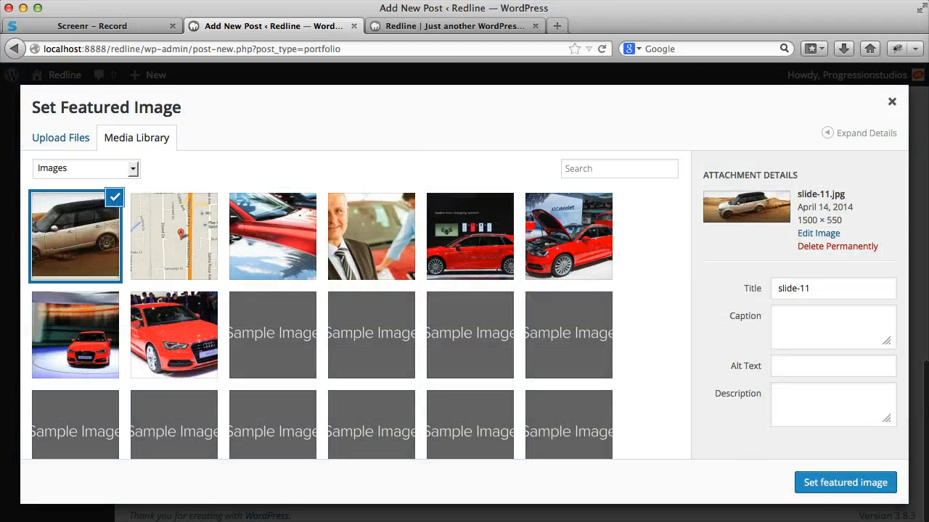
{"action": "left_click", "coordinate": [835, 486]}
{"action": "scroll", "coordinate": [797, 356], "scroll_direction": "up", "scroll_amount": 10}
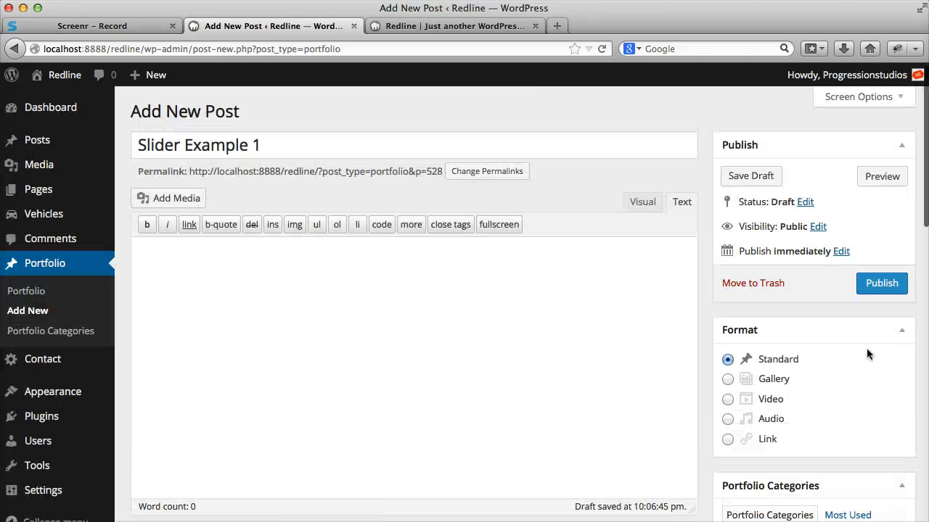
{"action": "left_click", "coordinate": [882, 283]}
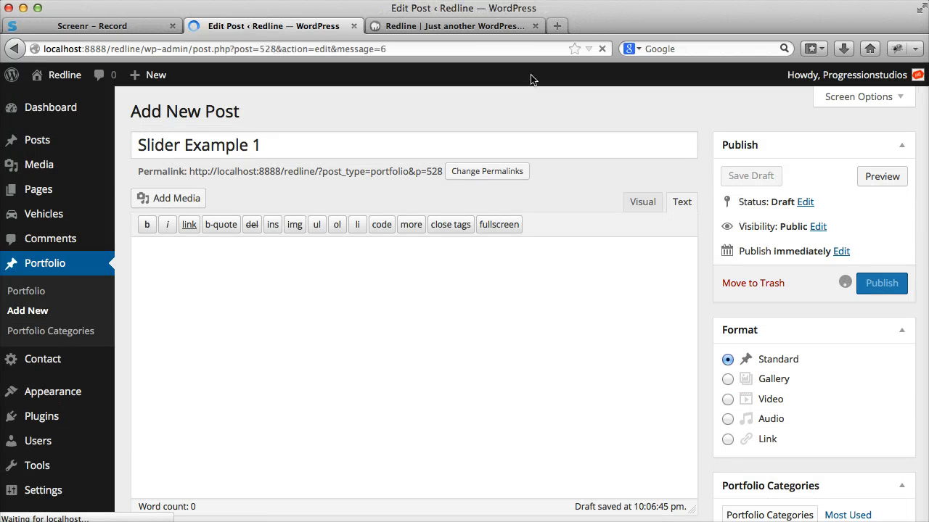
- Reload the live Home page and check how the first slide appears in the homepage slider
{"action": "left_click", "coordinate": [428, 26]}
{"action": "left_click", "coordinate": [601, 49]}
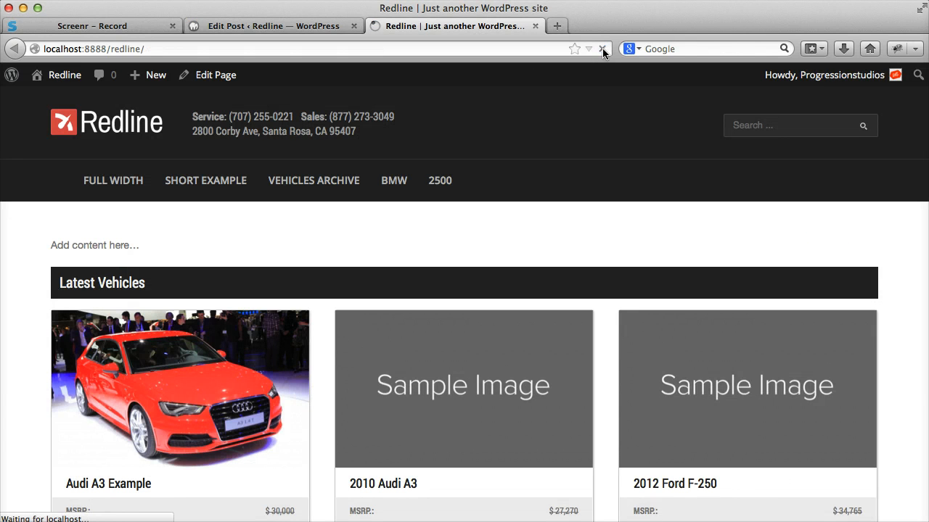
{"action": "scroll", "coordinate": [630, 193], "scroll_direction": "down", "scroll_amount": 3}
{"action": "scroll", "coordinate": [435, 254], "scroll_direction": "up", "scroll_amount": 3}
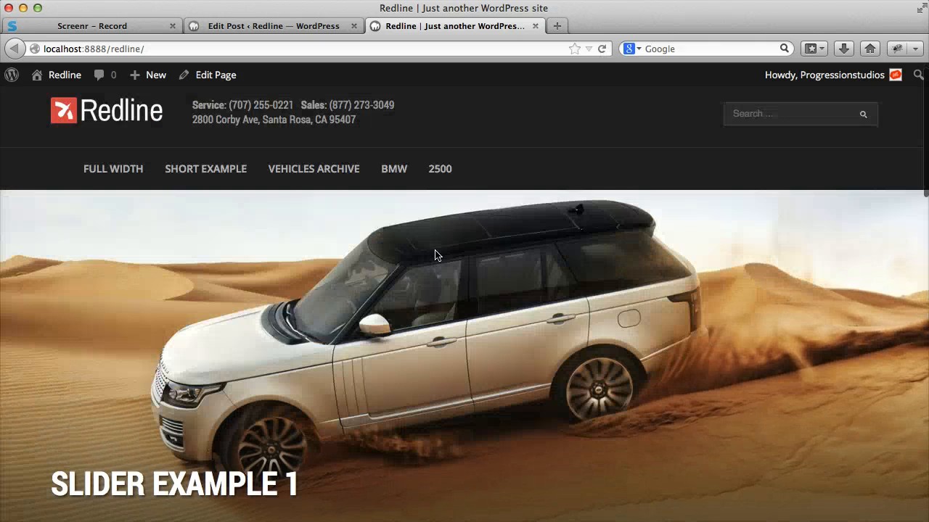
{"action": "scroll", "coordinate": [302, 323], "scroll_direction": "down", "scroll_amount": 2}
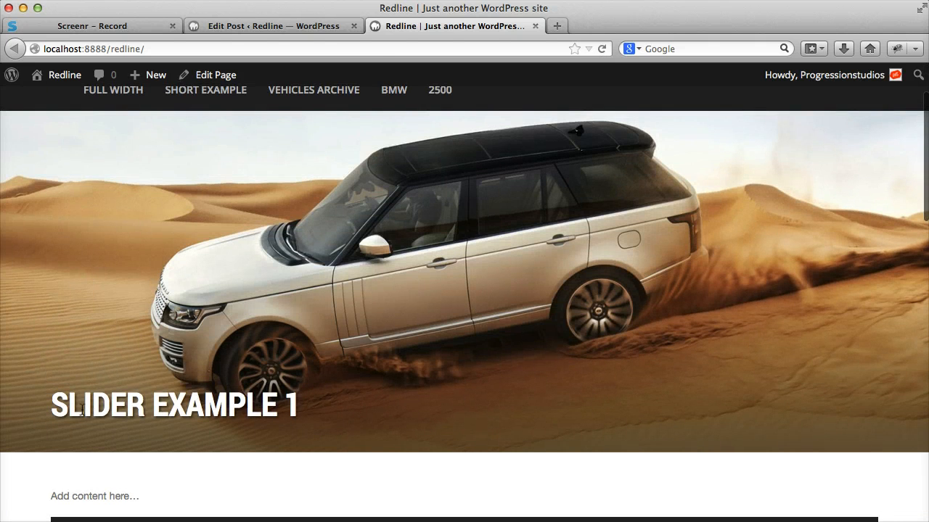
- Start a new portfolio post titled "Slider Example 2" with the content "Add a caption here..."
{"action": "left_click", "coordinate": [321, 25]}
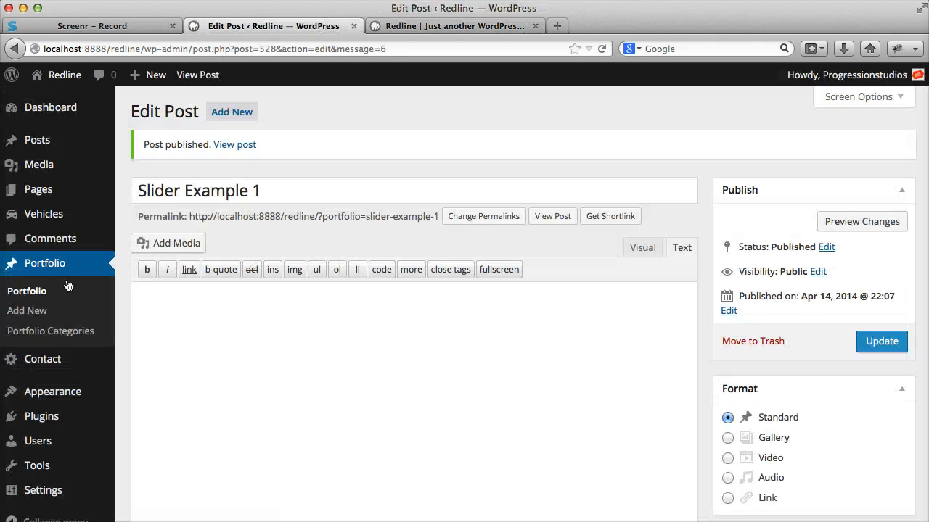
{"action": "left_click", "coordinate": [49, 315]}
{"action": "type", "text": "S"}
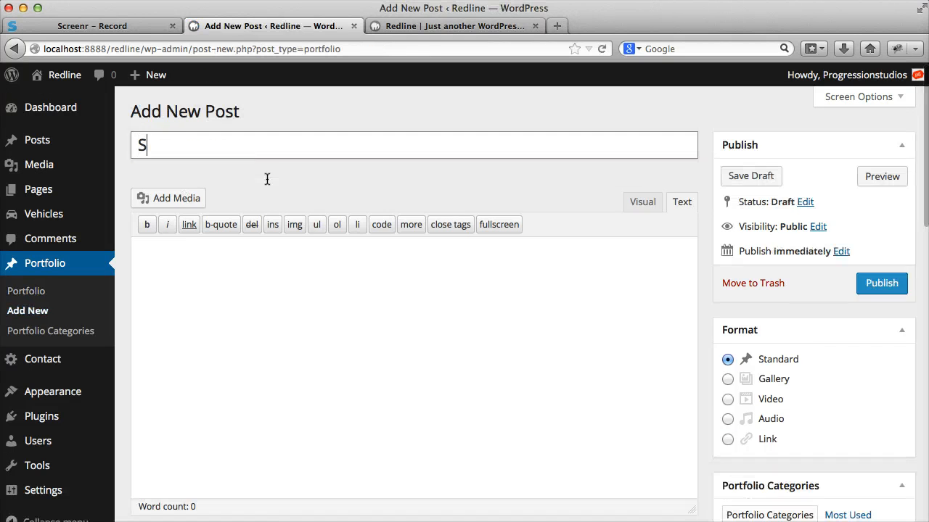
{"action": "type", "text": "lider Example"}
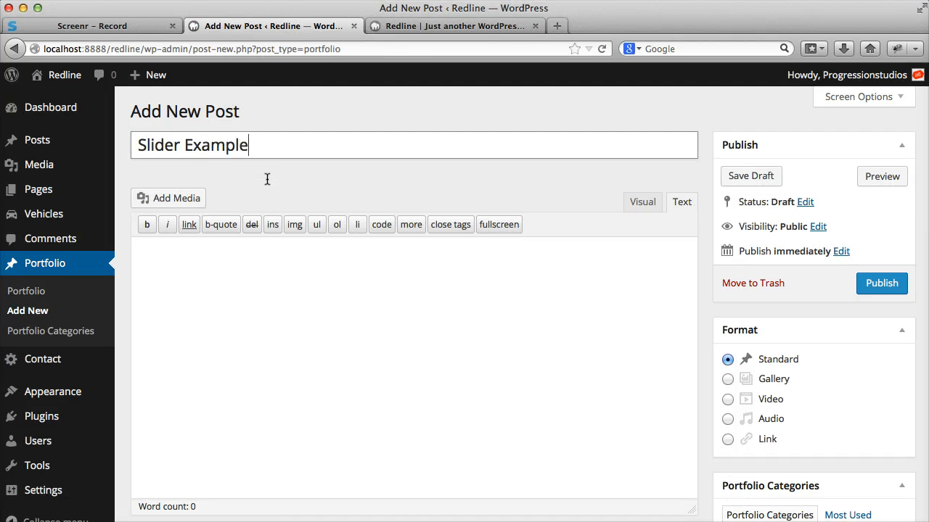
{"action": "type", "text": " 2"}
{"action": "key", "text": "Tab"}
{"action": "type", "text": "Add"}
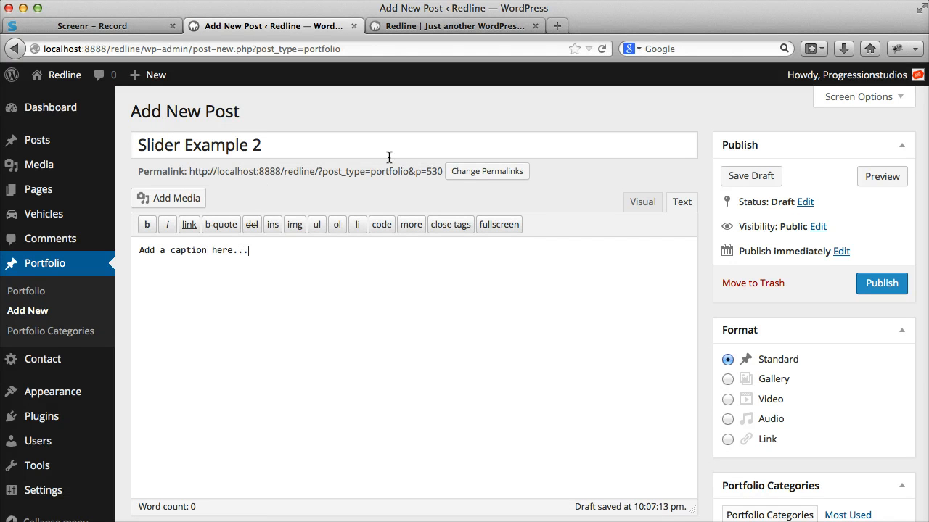
- Assign the Slider Example 2 post to the slider category and upload slide-2.jpg as its featured image
{"action": "scroll", "coordinate": [695, 310], "scroll_direction": "down", "scroll_amount": 5}
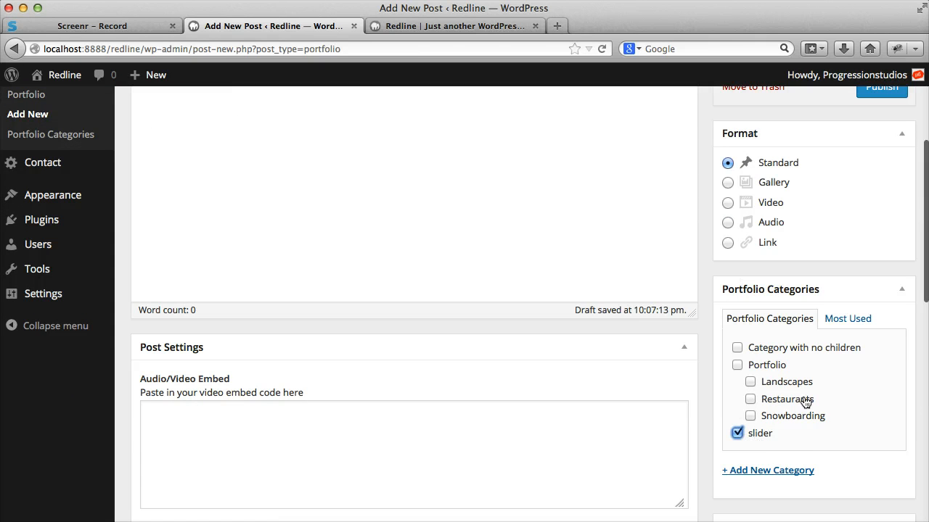
{"action": "scroll", "coordinate": [808, 389], "scroll_direction": "down", "scroll_amount": 10}
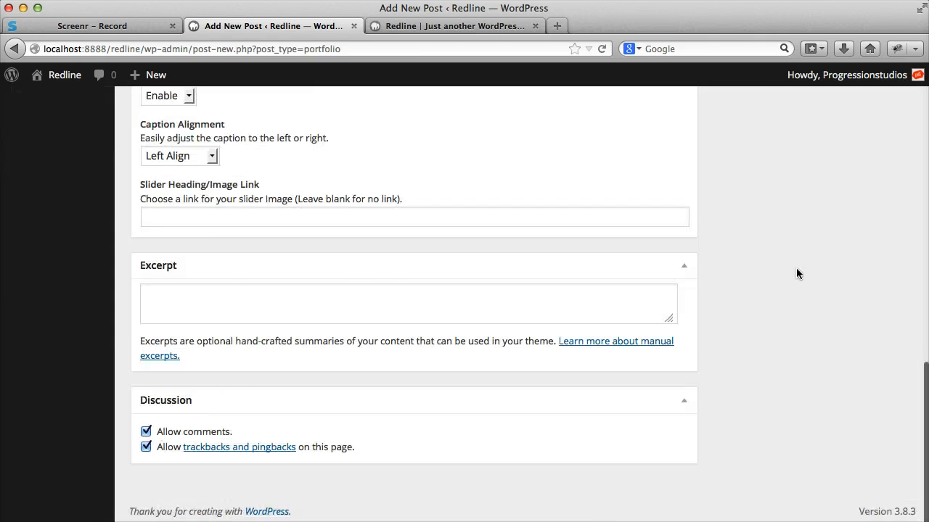
{"action": "scroll", "coordinate": [791, 246], "scroll_direction": "up", "scroll_amount": 5}
{"action": "left_click", "coordinate": [769, 191]}
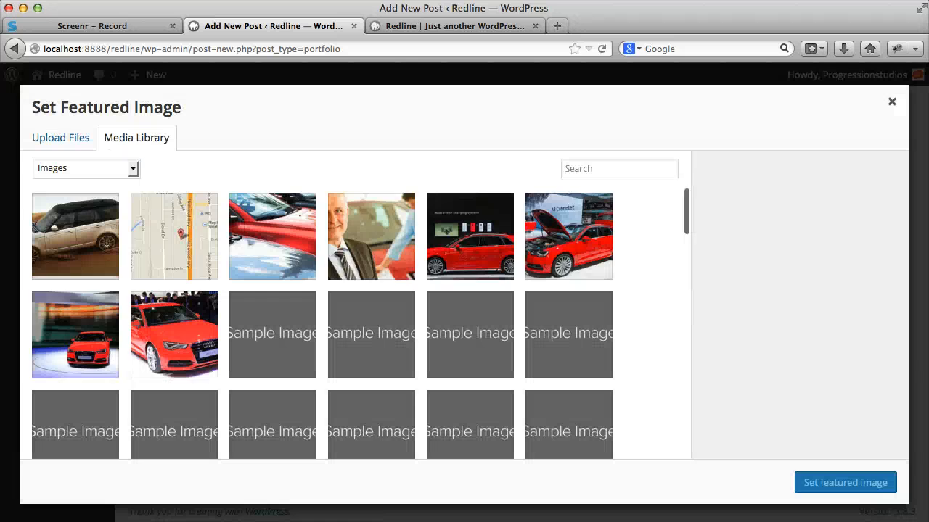
{"action": "left_click_drag", "start_coordinate": [927, 328], "coordinate": [486, 327]}
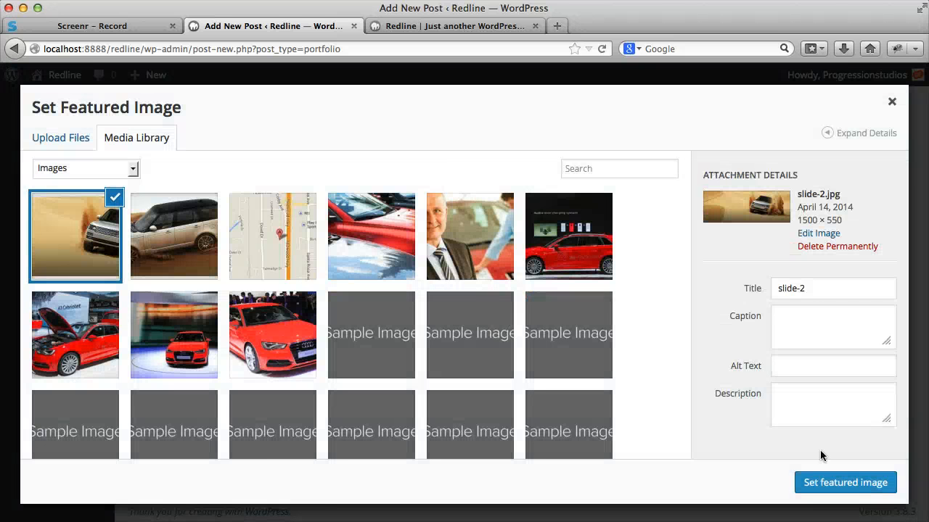
{"action": "left_click", "coordinate": [858, 486]}
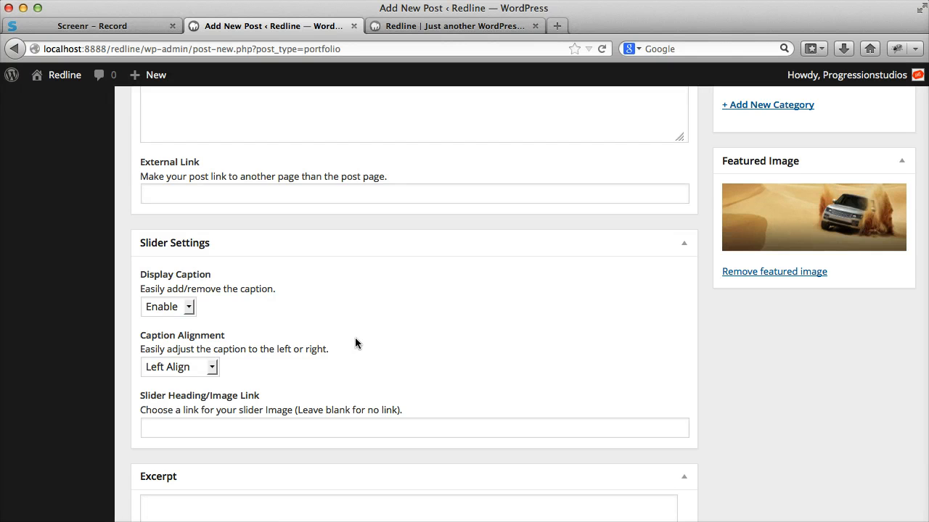
- In the post's slider settings, keep the caption display at Enable and set the caption alignment to Right Align
{"action": "scroll", "coordinate": [334, 315], "scroll_direction": "up", "scroll_amount": 15}
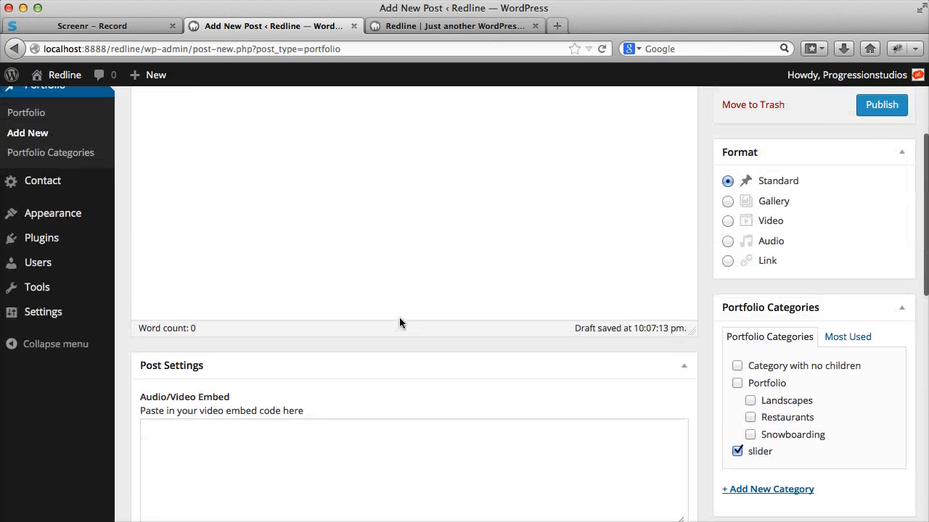
{"action": "scroll", "coordinate": [397, 312], "scroll_direction": "down", "scroll_amount": 15}
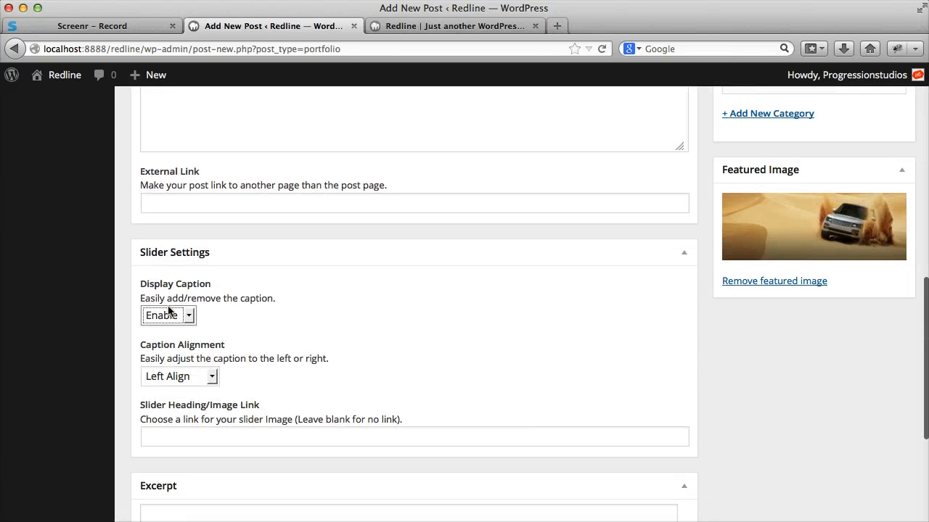
{"action": "left_click", "coordinate": [168, 313]}
{"action": "left_click", "coordinate": [282, 328]}
{"action": "scroll", "coordinate": [352, 317], "scroll_direction": "down", "scroll_amount": 1}
{"action": "left_click", "coordinate": [207, 365]}
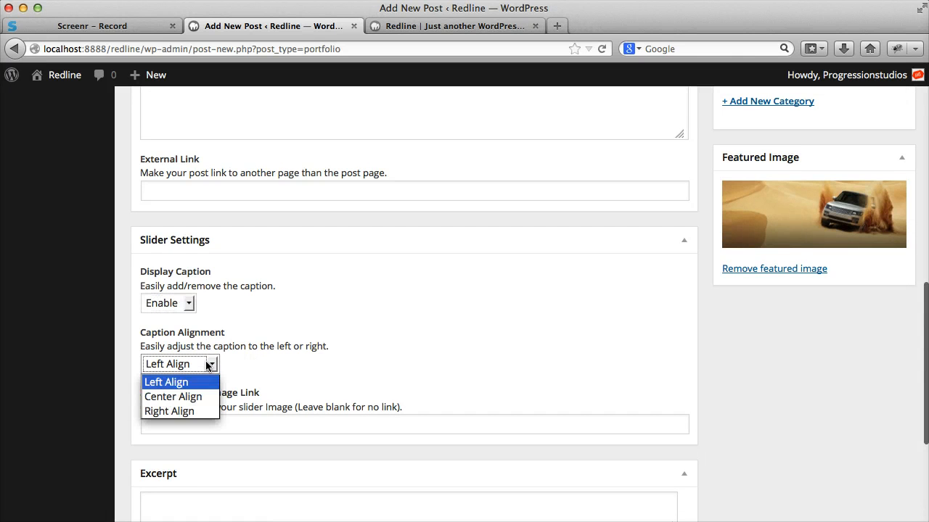
{"action": "left_click", "coordinate": [208, 413]}
{"action": "left_click", "coordinate": [184, 428]}
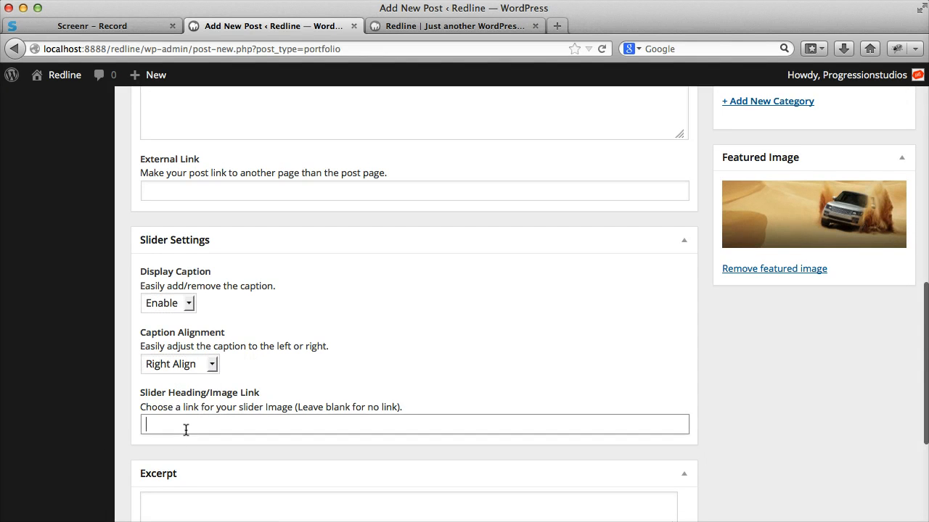
{"action": "type", "text": "http://go"}
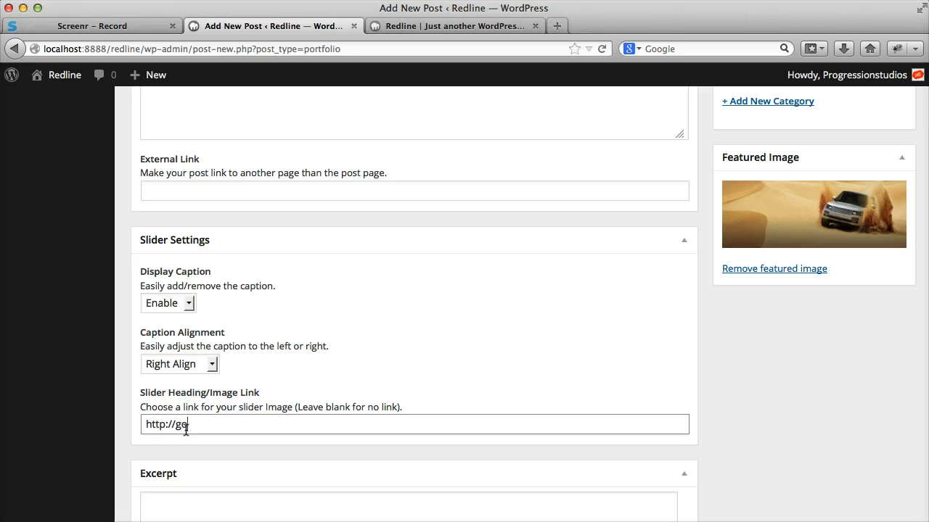
{"action": "type", "text": "ogle.com"}
{"action": "scroll", "coordinate": [240, 406], "scroll_direction": "up", "scroll_amount": 15}
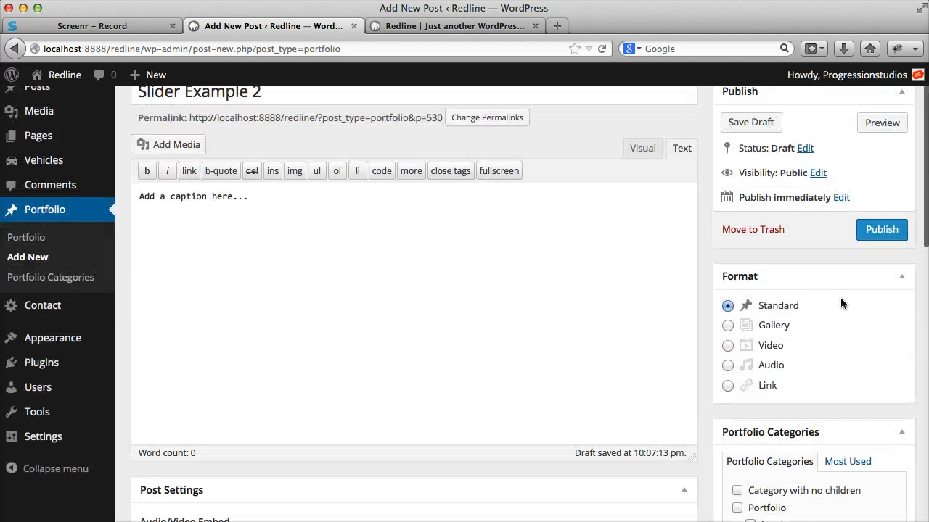
{"action": "left_click", "coordinate": [889, 251]}
- Reload the live Home page, check the second slide's caption, test its link, and return to the page
{"action": "left_click", "coordinate": [442, 24]}
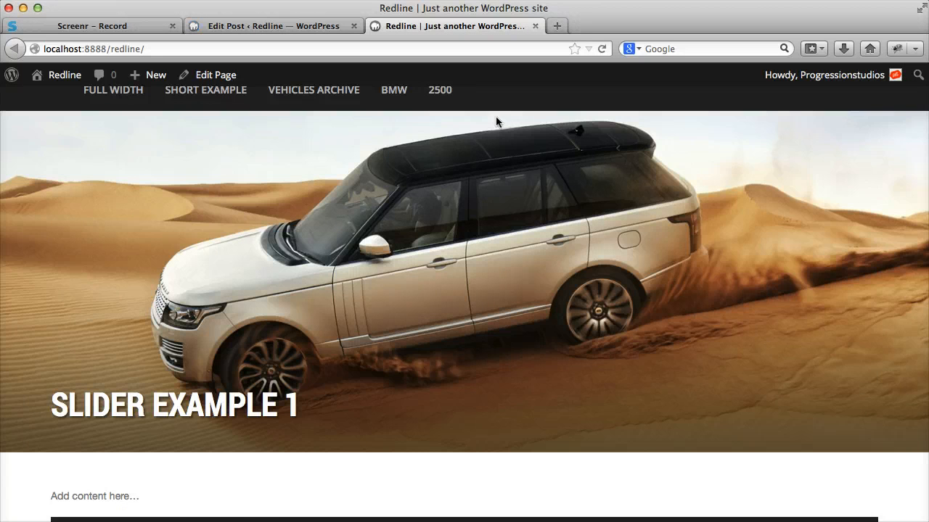
{"action": "key", "text": "super+r"}
{"action": "scroll", "coordinate": [714, 450], "scroll_direction": "down", "scroll_amount": 1}
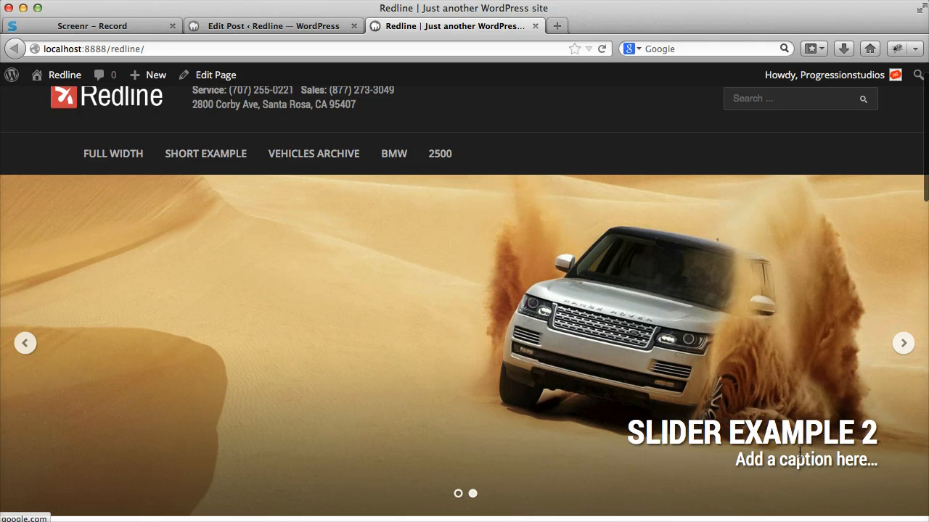
{"action": "left_click", "coordinate": [822, 216]}
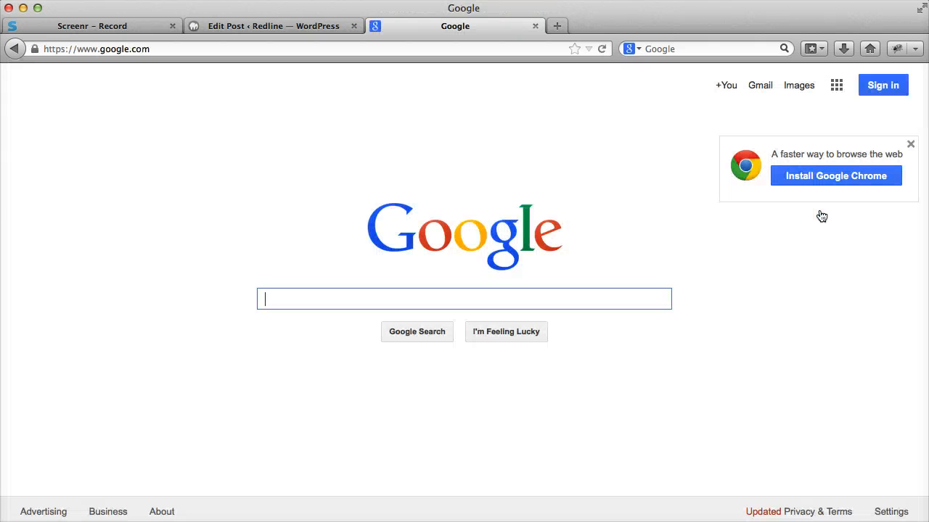
{"action": "left_click", "coordinate": [16, 48]}
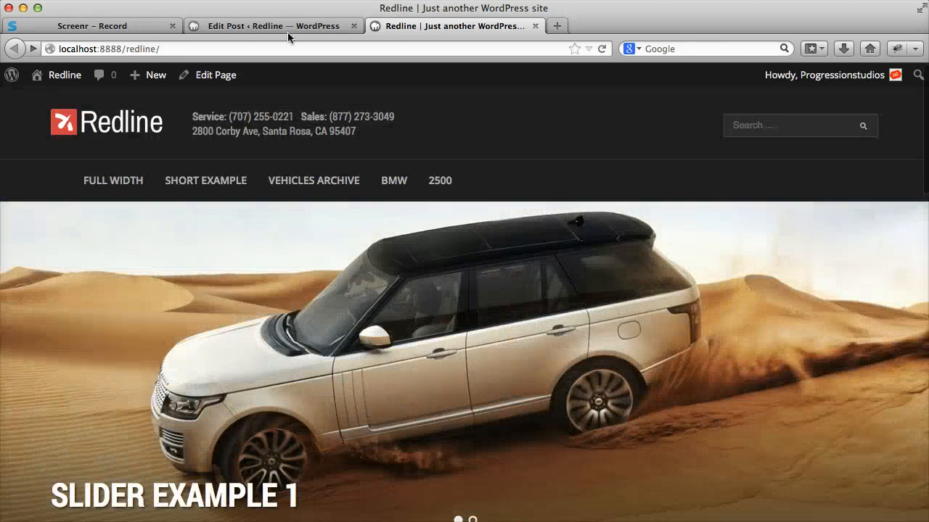
- Start another new portfolio post titled "Slide Example 3"
{"action": "left_click", "coordinate": [286, 28]}
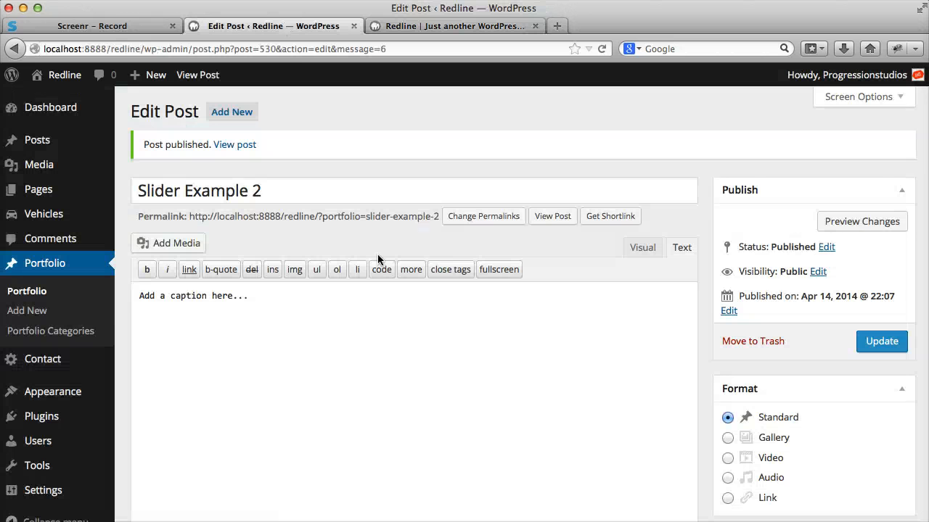
{"action": "left_click", "coordinate": [36, 311]}
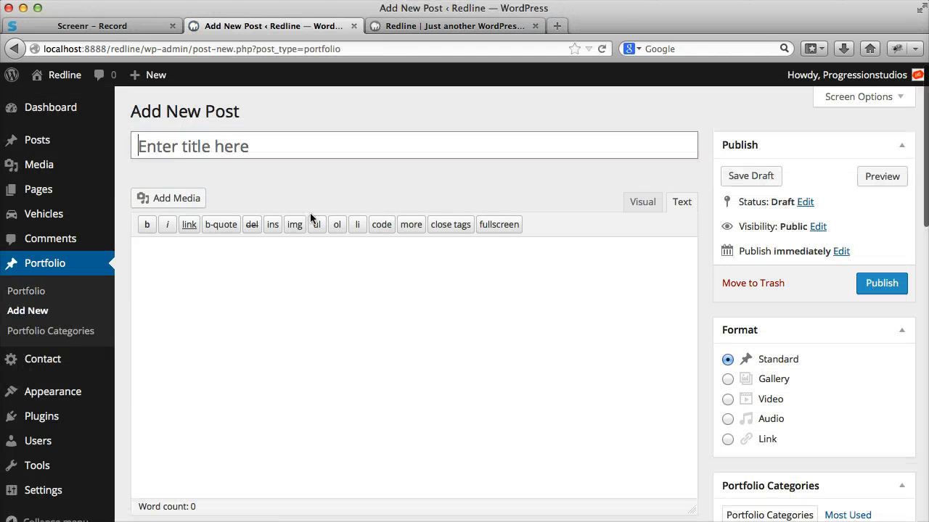
{"action": "type", "text": "Sli"}
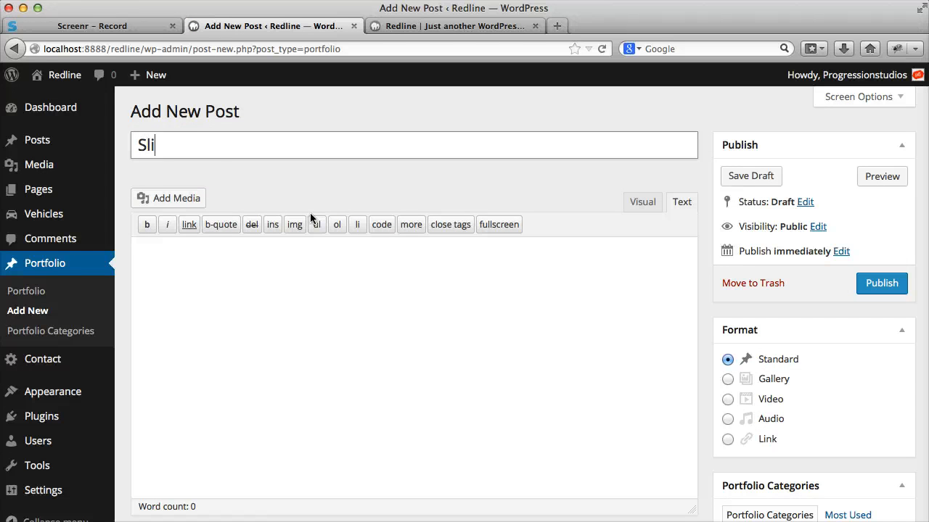
{"action": "type", "text": "de Example 3"}
- Assign the third slide's post to the slider category and upload slide-3.jpg as its featured image
{"action": "scroll", "coordinate": [430, 332], "scroll_direction": "down", "scroll_amount": 2}
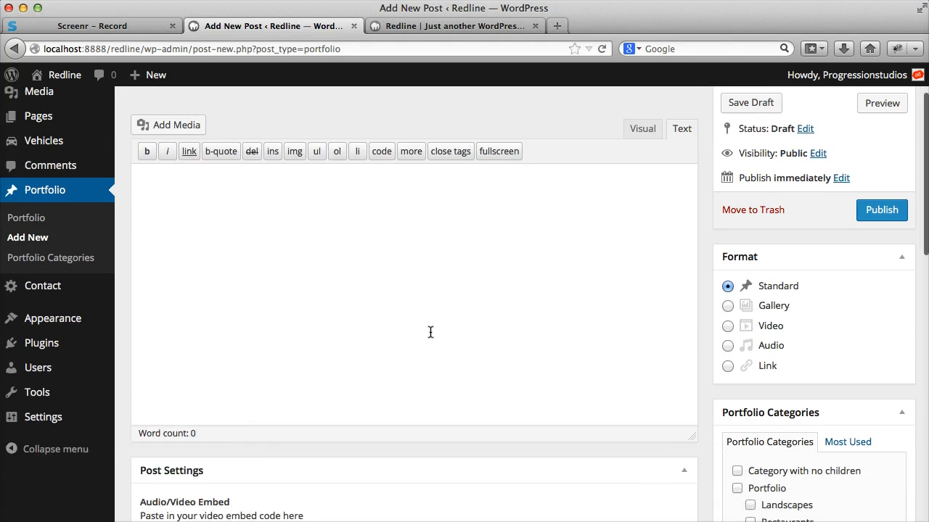
{"action": "scroll", "coordinate": [430, 332], "scroll_direction": "down", "scroll_amount": 4}
{"action": "scroll", "coordinate": [707, 309], "scroll_direction": "down", "scroll_amount": 4}
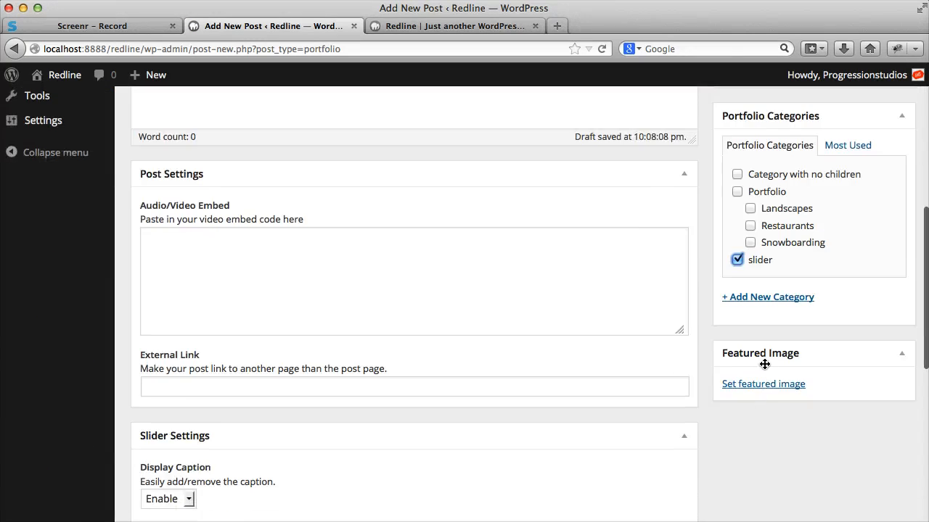
{"action": "left_click", "coordinate": [740, 326]}
{"action": "left_click_drag", "start_coordinate": [579, 312], "coordinate": [576, 314]}
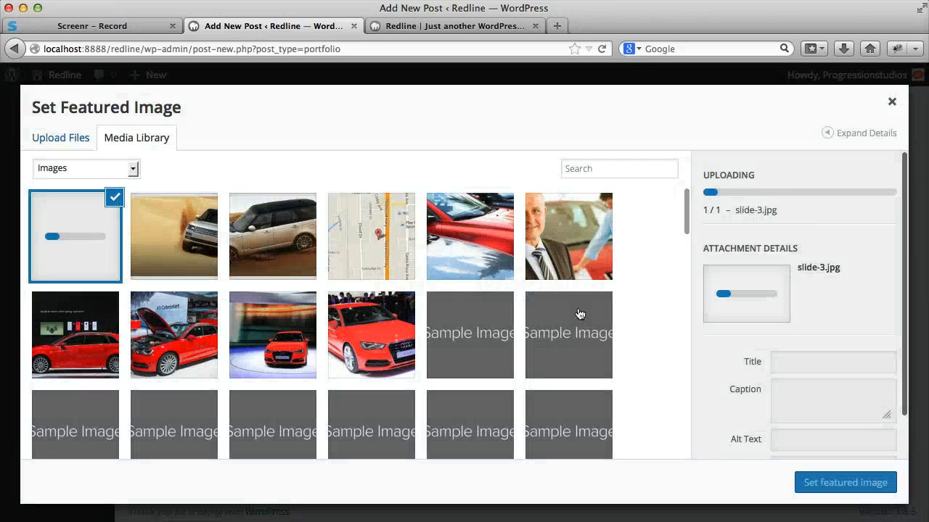
{"action": "left_click", "coordinate": [842, 482]}
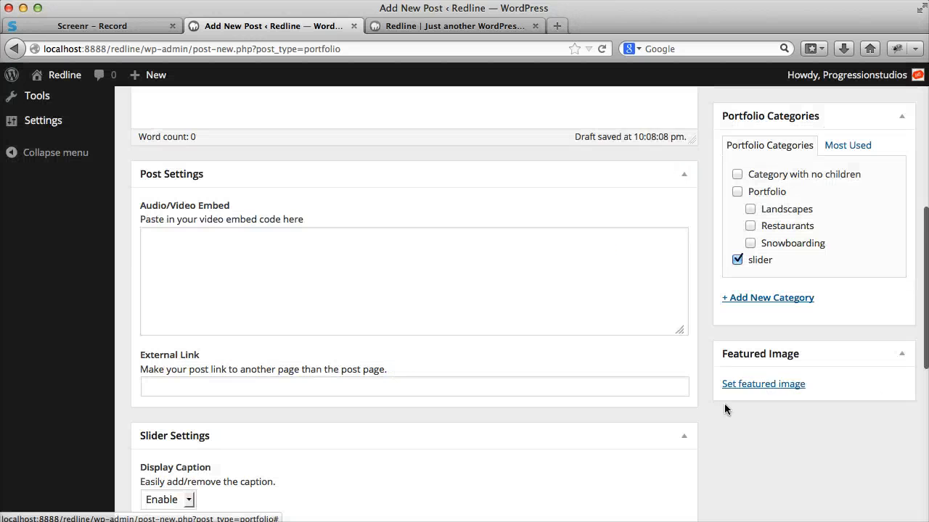
{"action": "scroll", "coordinate": [522, 311], "scroll_direction": "down", "scroll_amount": 5}
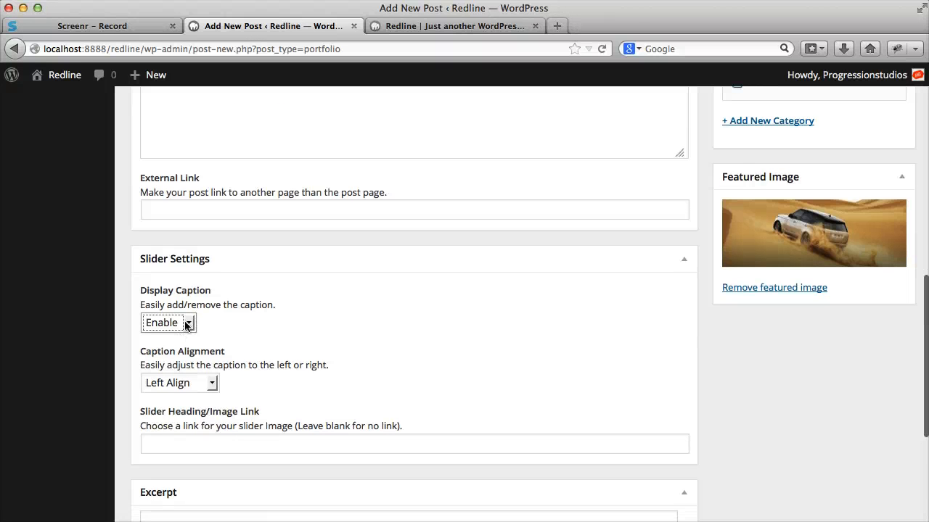
- Disable the display caption in the third slide's slider settings and publish the Slide Example 3 post
{"action": "left_click", "coordinate": [186, 326]}
{"action": "left_click", "coordinate": [172, 337]}
{"action": "scroll", "coordinate": [170, 330], "scroll_direction": "down", "scroll_amount": 1}
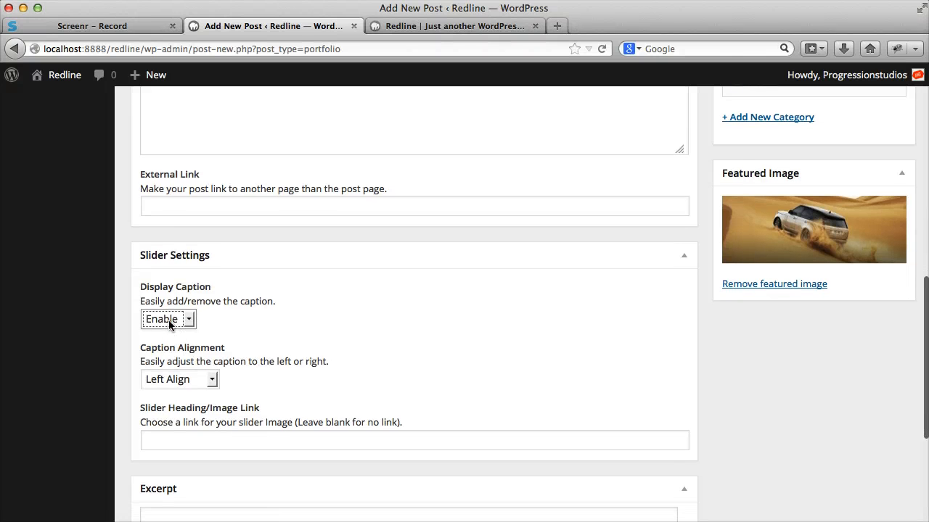
{"action": "left_click", "coordinate": [169, 324]}
{"action": "key", "text": "Down"}
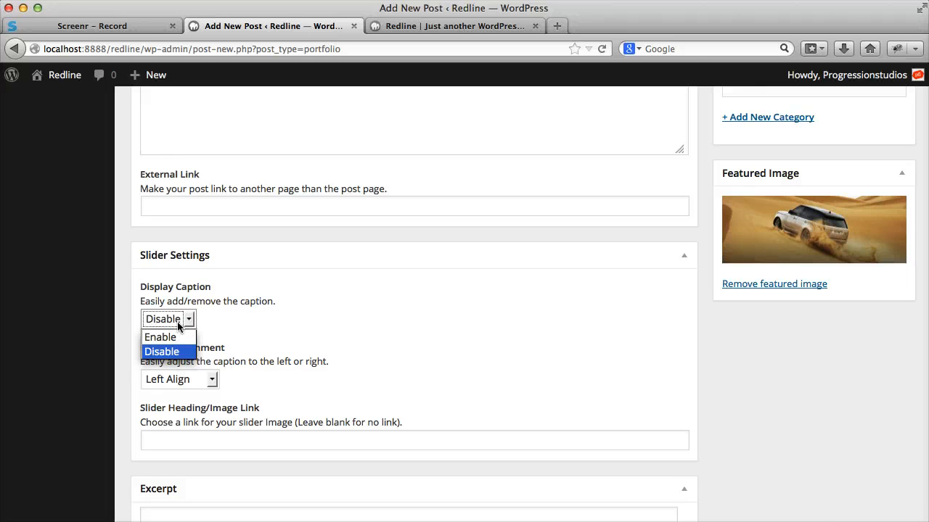
{"action": "key", "text": "Return"}
{"action": "scroll", "coordinate": [333, 322], "scroll_direction": "up", "scroll_amount": 10}
{"action": "left_click", "coordinate": [881, 283]}
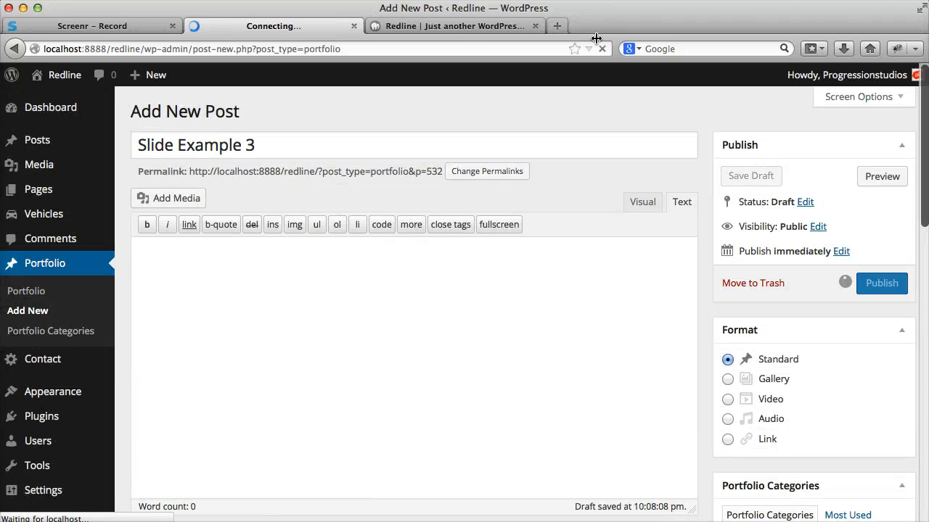
- Reload the live Redline home page and advance through all the slides to check their images and captions
{"action": "left_click", "coordinate": [464, 27]}
{"action": "key", "text": "super+r"}
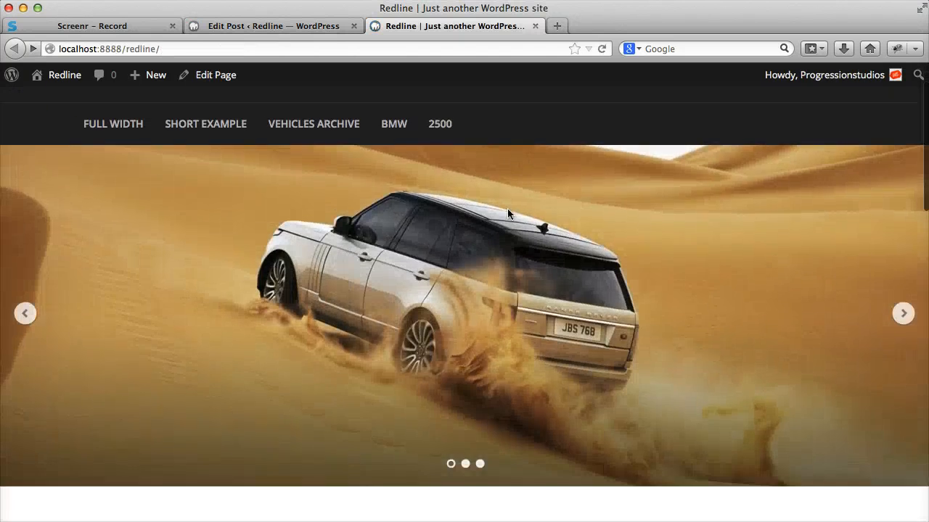
{"action": "left_click", "coordinate": [902, 312]}
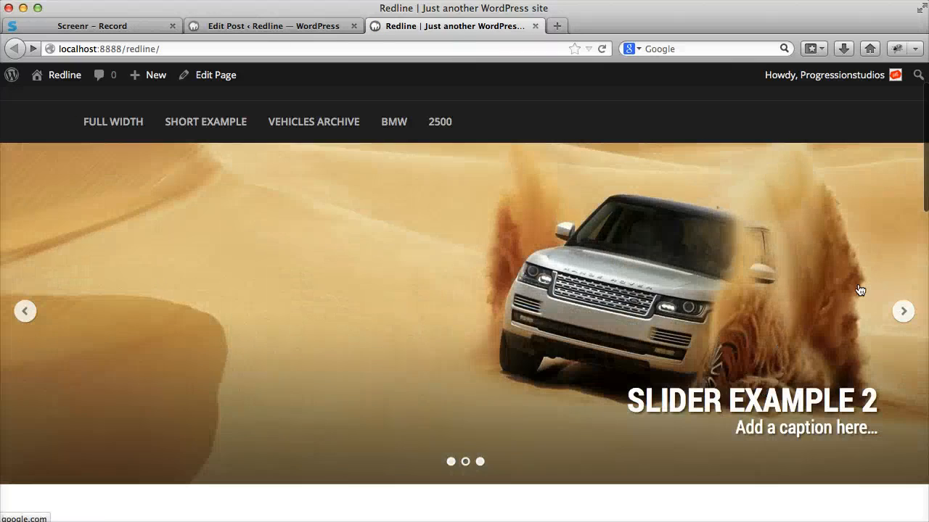
{"action": "left_click", "coordinate": [902, 312]}
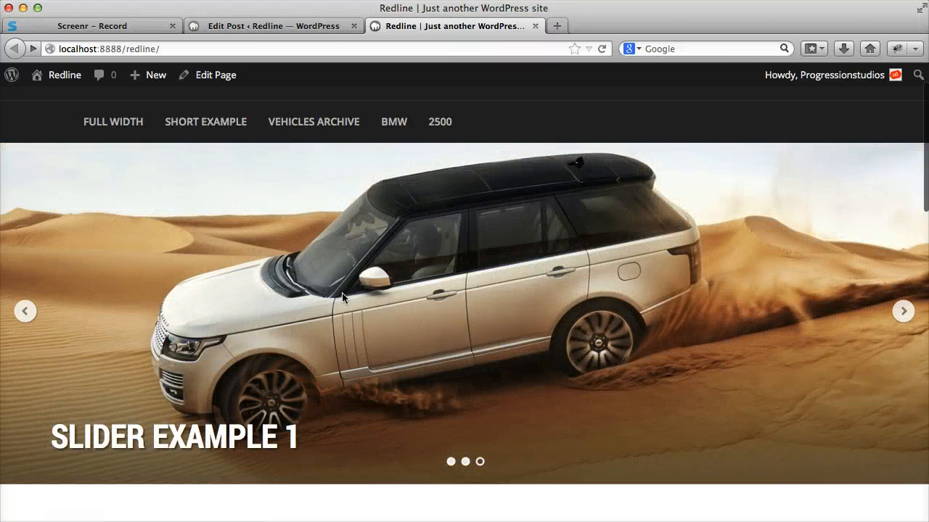
{"action": "scroll", "coordinate": [396, 287], "scroll_direction": "up", "scroll_amount": 2}
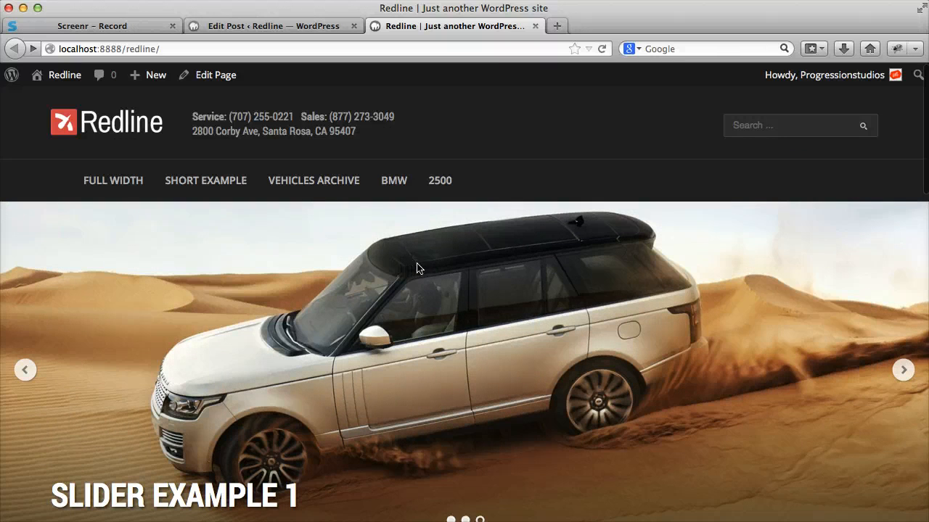
{"action": "scroll", "coordinate": [644, 250], "scroll_direction": "down", "scroll_amount": 3}
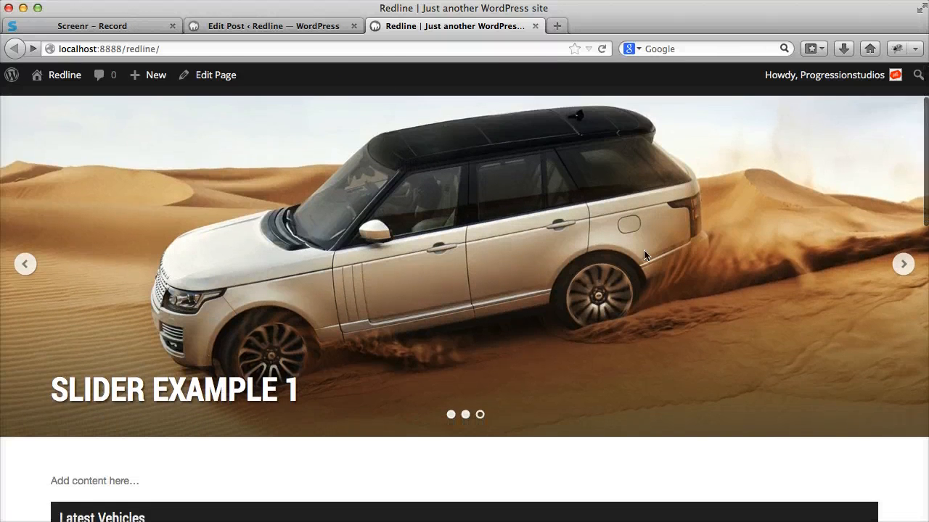
{"action": "scroll", "coordinate": [741, 236], "scroll_direction": "up", "scroll_amount": 3}
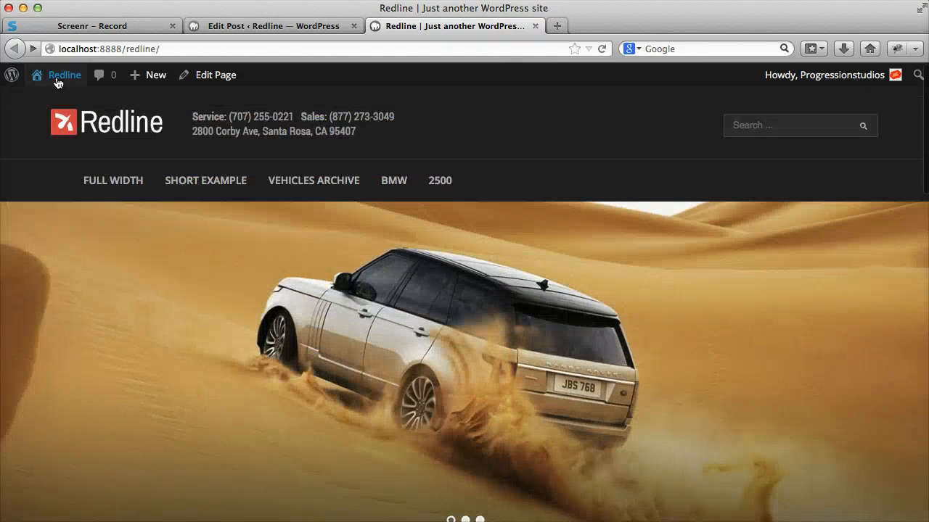
- Open the theme customizer's Home Settings and review the slider transition, autoplay, timer, arrow and thumbnail navigation options
{"action": "mouse_move", "coordinate": [58, 75]}
{"action": "left_click", "coordinate": [62, 144]}
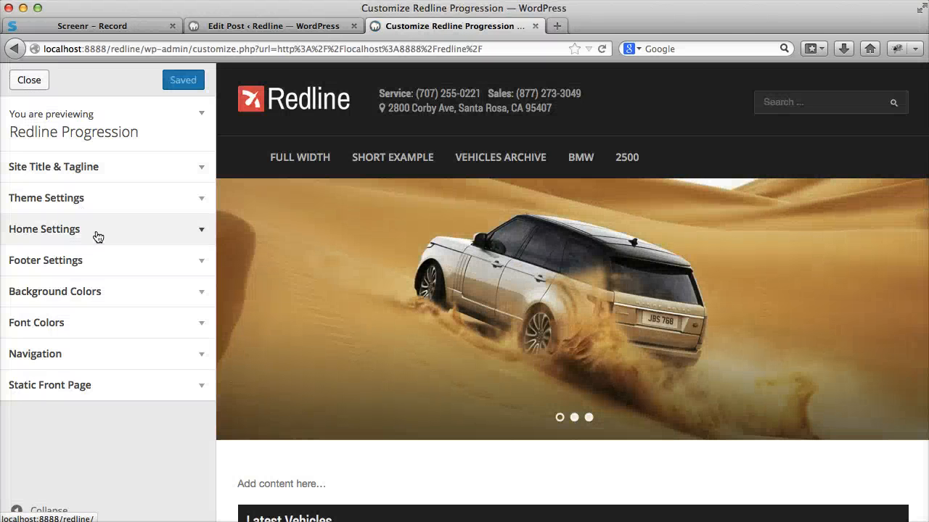
{"action": "left_click", "coordinate": [98, 237]}
{"action": "scroll", "coordinate": [113, 237], "scroll_direction": "down", "scroll_amount": 3}
{"action": "left_click", "coordinate": [91, 231]}
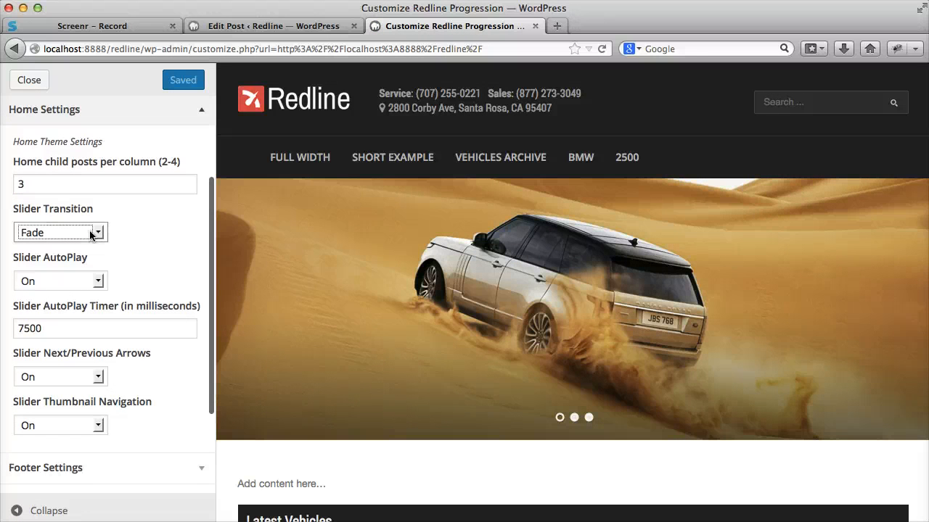
{"action": "left_click", "coordinate": [77, 278]}
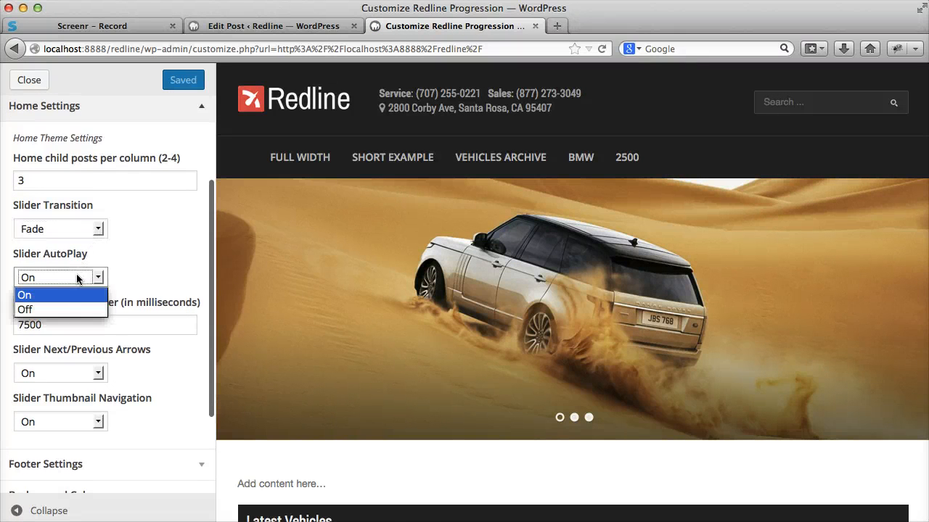
{"action": "left_click", "coordinate": [118, 276]}
{"action": "scroll", "coordinate": [108, 261], "scroll_direction": "down", "scroll_amount": 2}
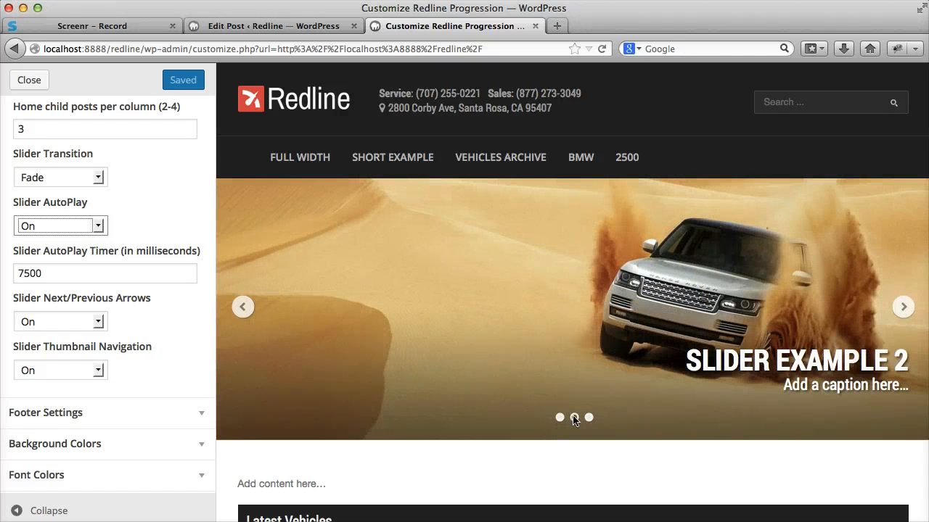
{"action": "scroll", "coordinate": [114, 138], "scroll_direction": "up", "scroll_amount": 5}
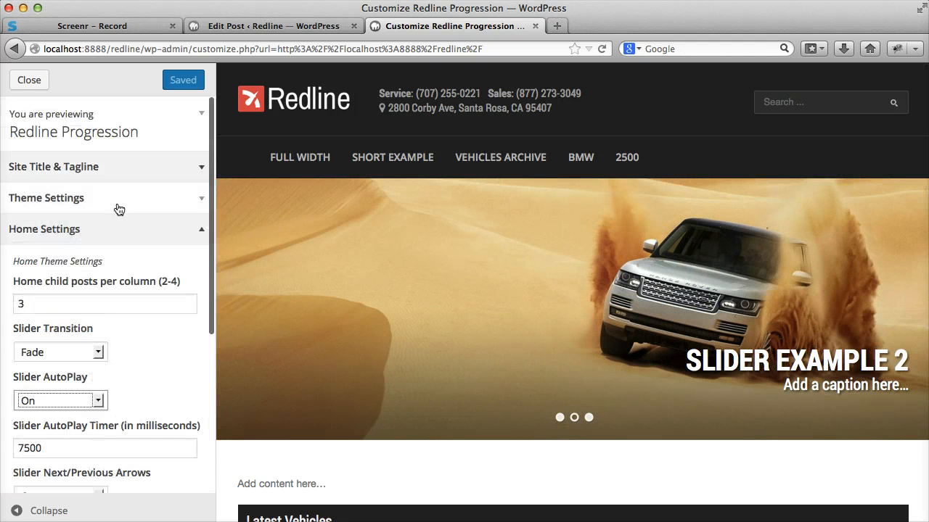
- Collapse the Home Settings, close the customizer without changes, and view the slider on the live home page
{"action": "left_click", "coordinate": [116, 229]}
{"action": "left_click", "coordinate": [24, 81]}
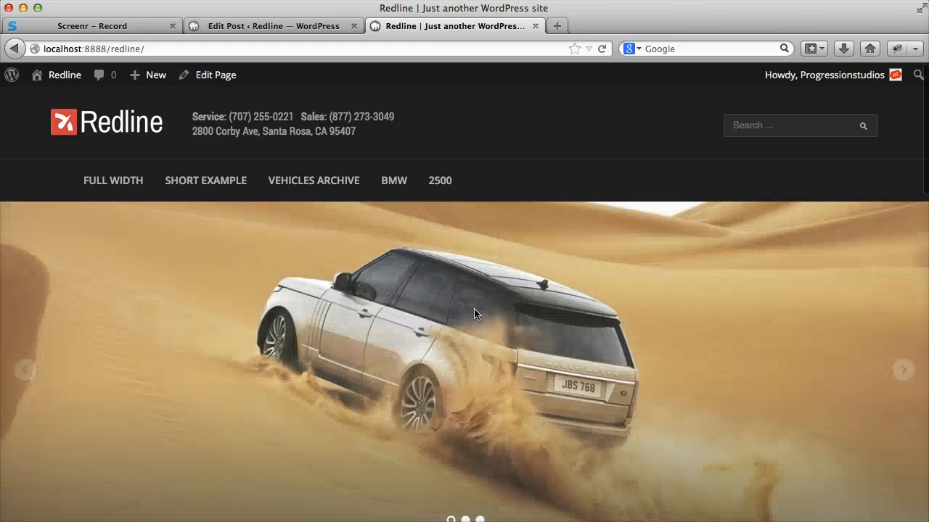
{"action": "scroll", "coordinate": [531, 224], "scroll_direction": "down", "scroll_amount": 10}
{"action": "scroll", "coordinate": [531, 227], "scroll_direction": "up", "scroll_amount": 10}
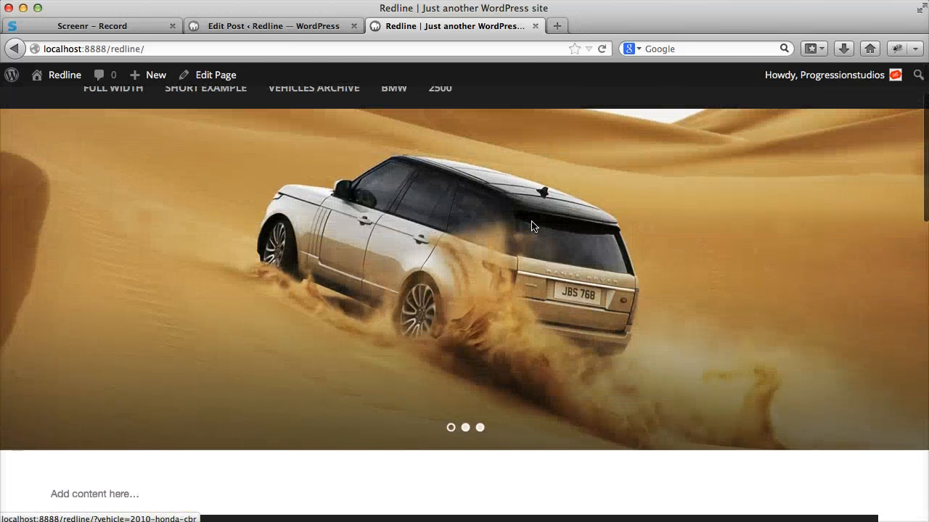